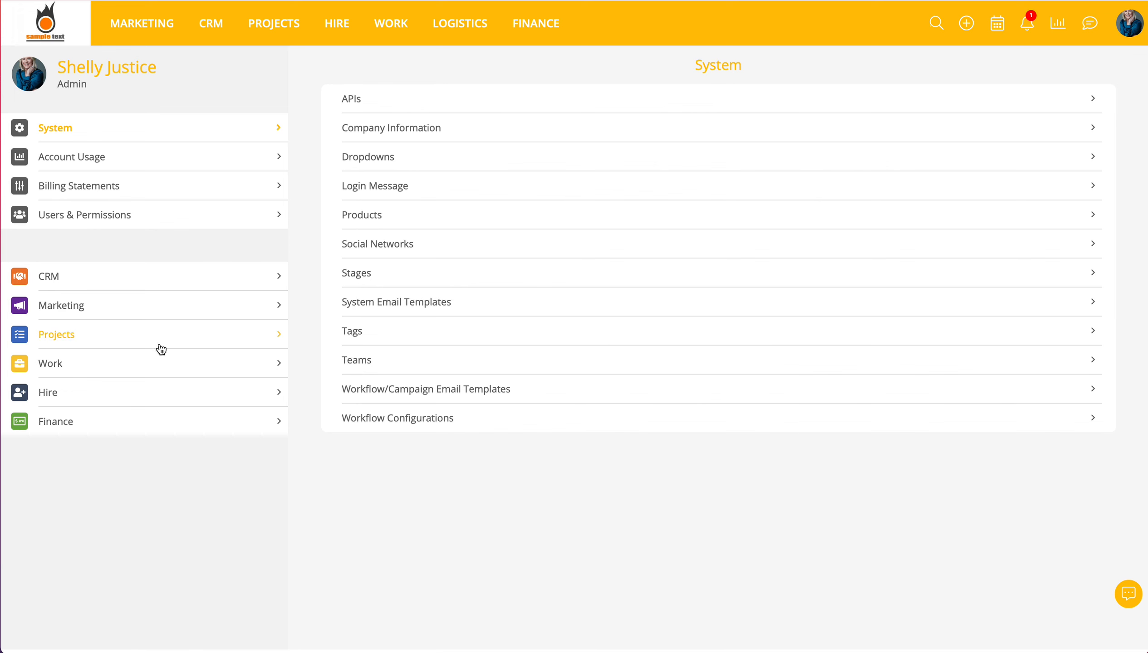
Check the existing agreements in the CRM system settings, and return to the CRM settings list
click(51, 280)
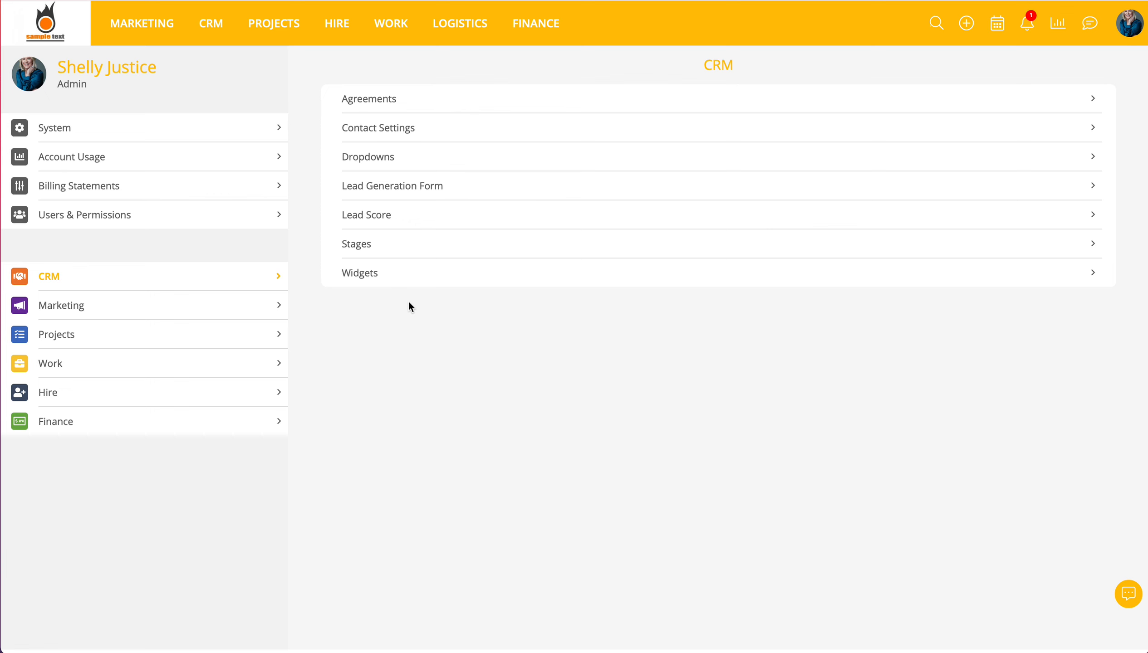
click(366, 98)
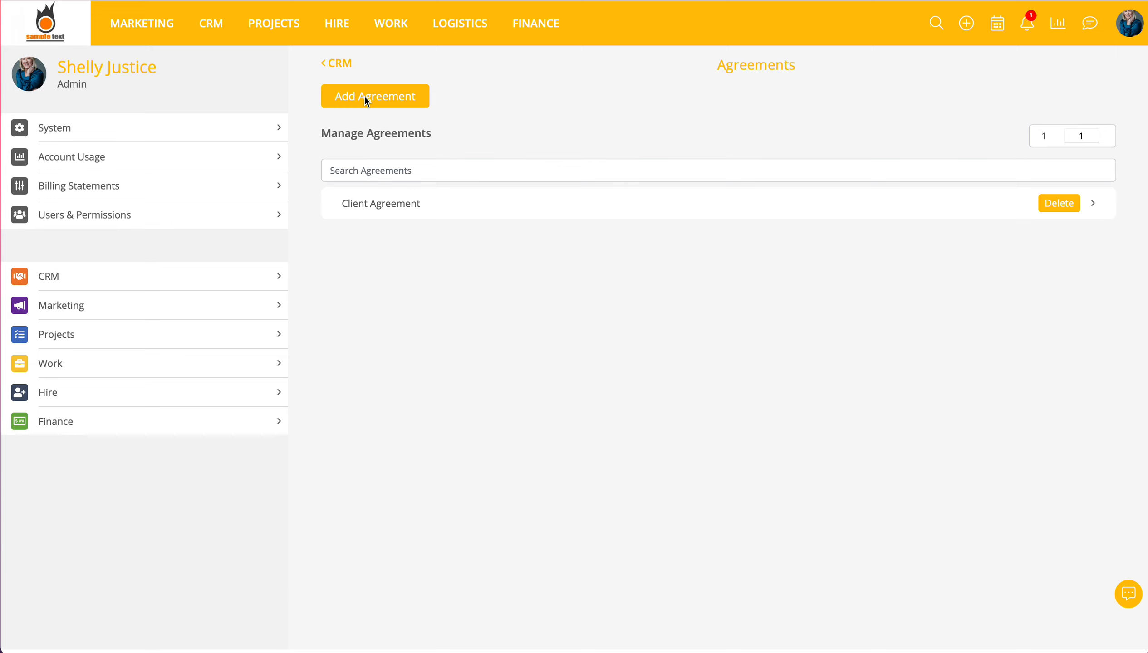
click(341, 64)
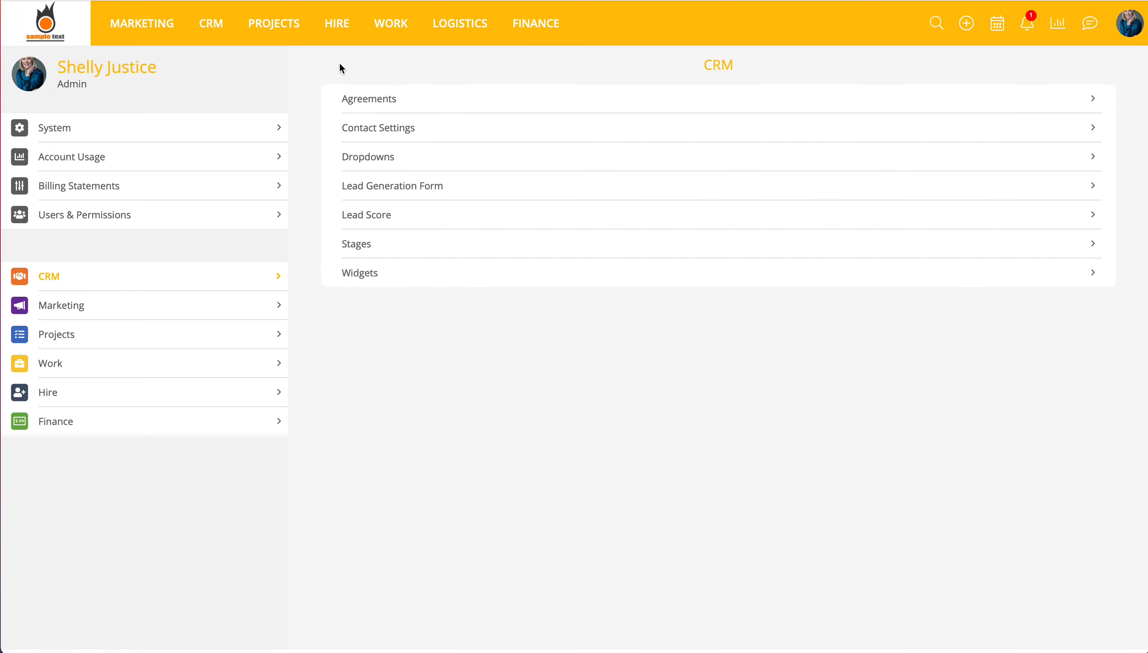
Examine the record visibility options for contacts in the CRM Contact Settings
click(363, 128)
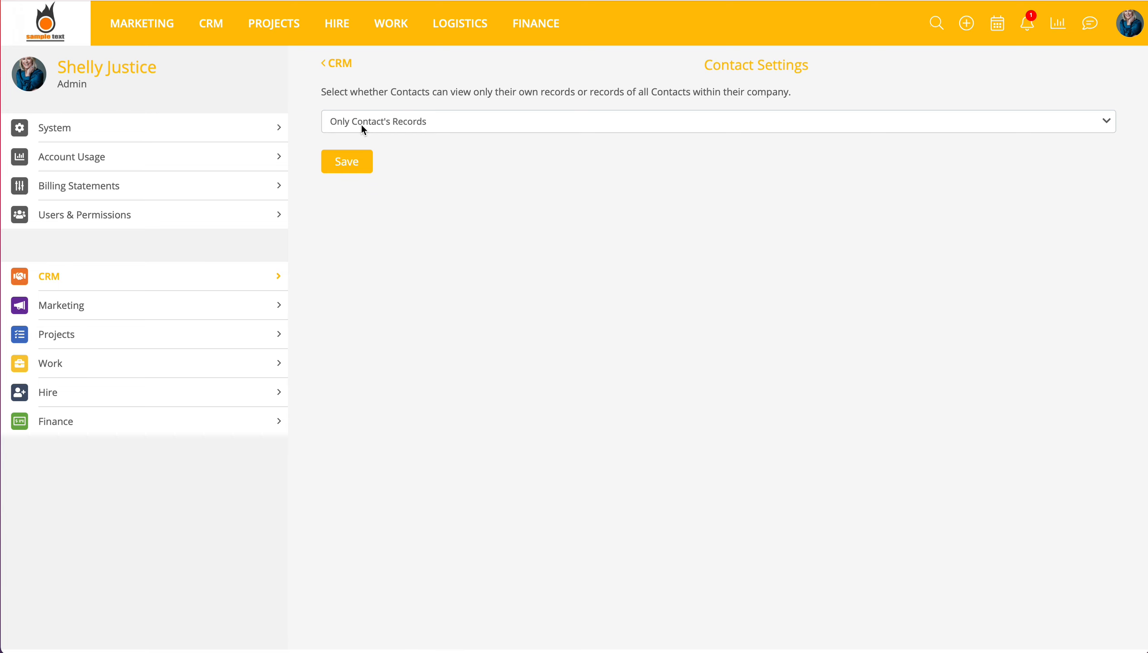
click(397, 126)
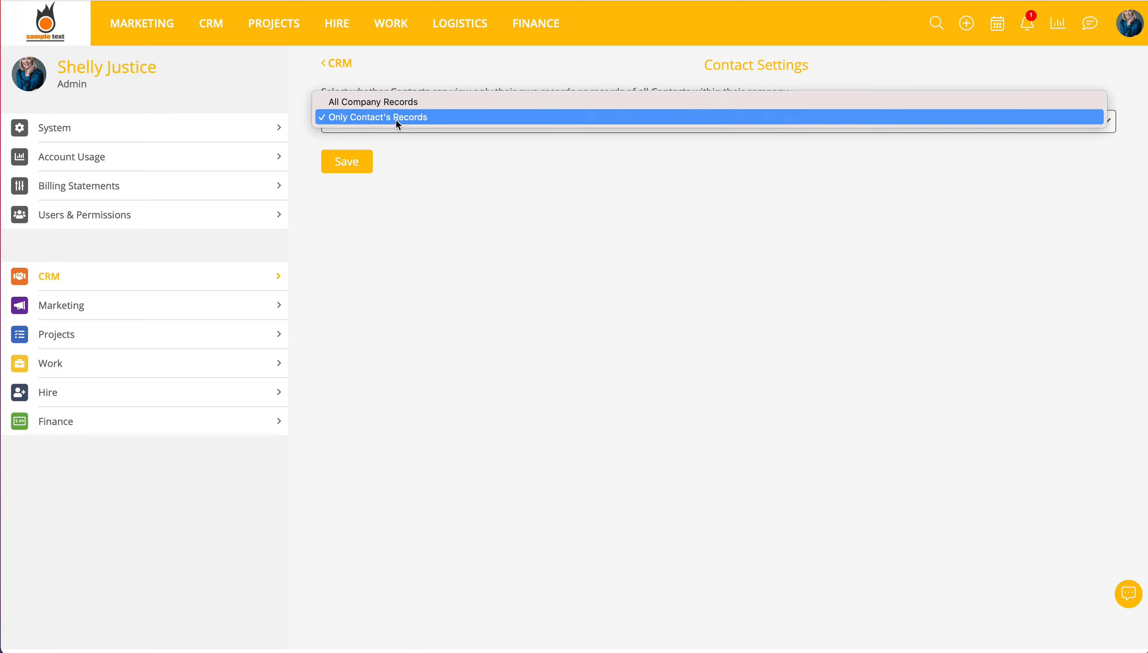
click(397, 159)
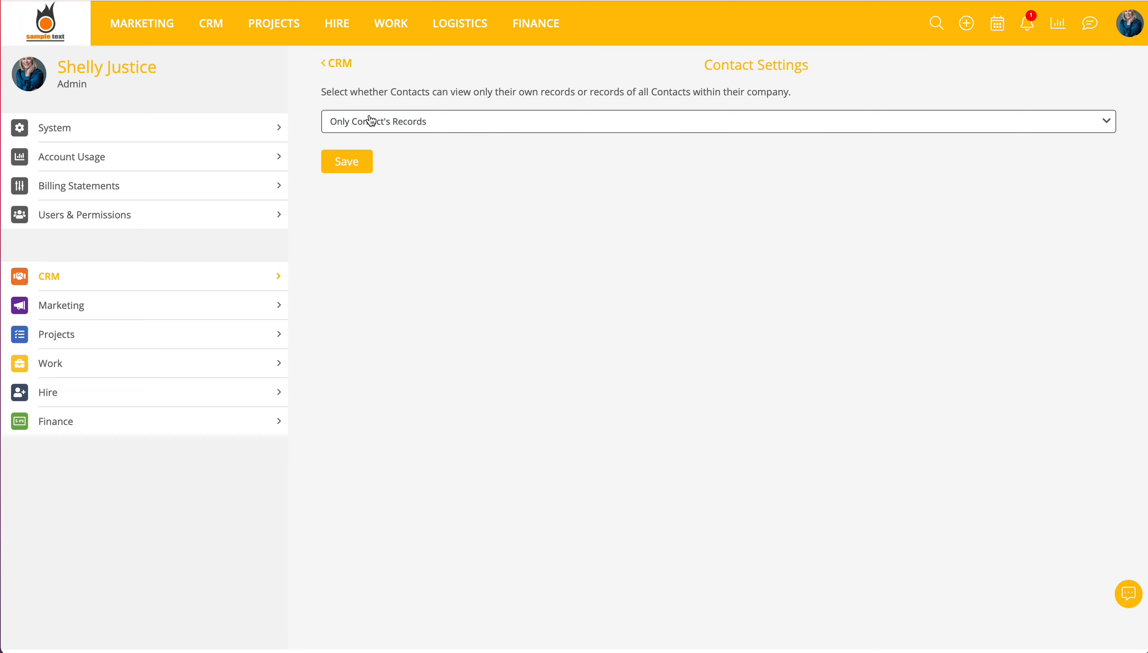
click(336, 66)
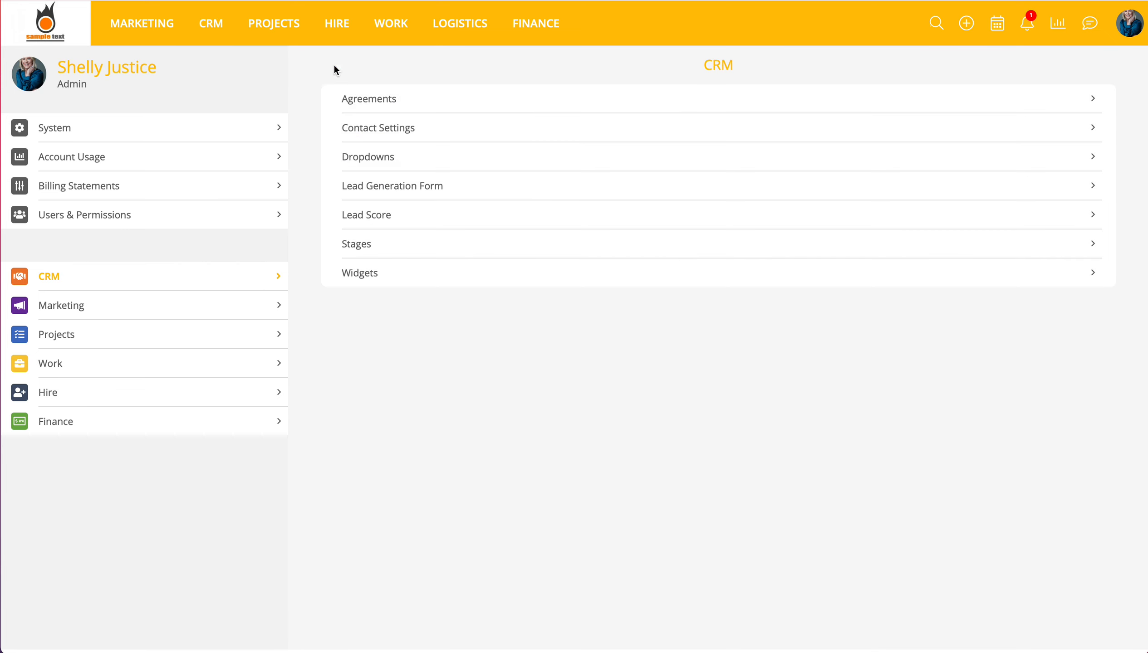
Review the CRM dropdown categories and the Lead Generation Form's settings, form fields and embed code
click(367, 160)
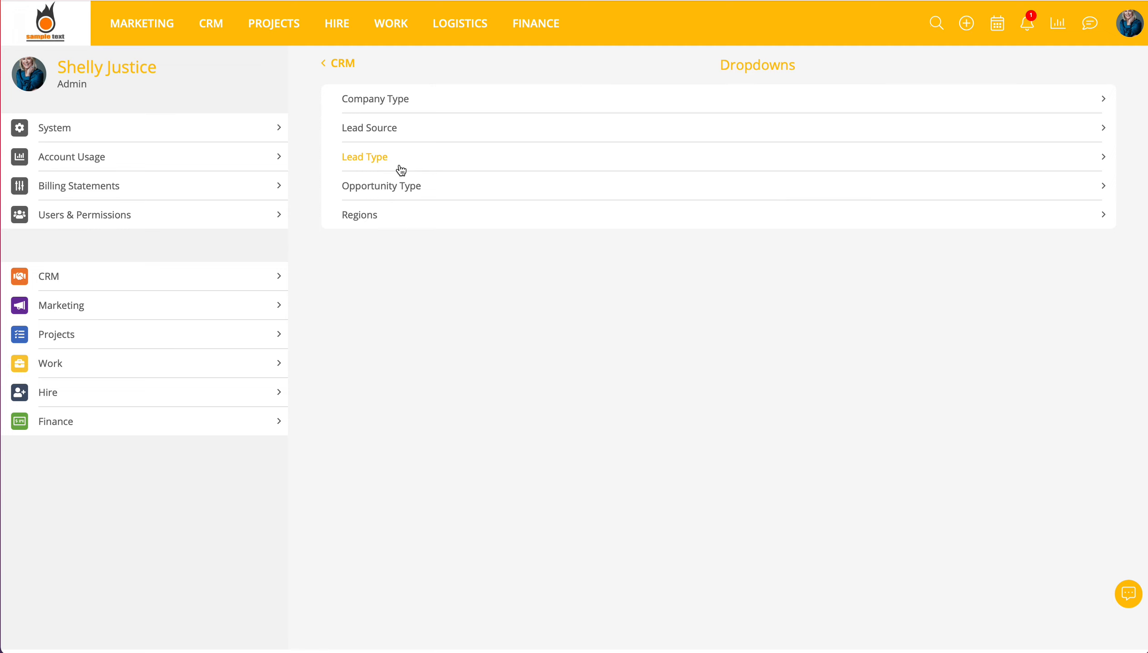
click(350, 66)
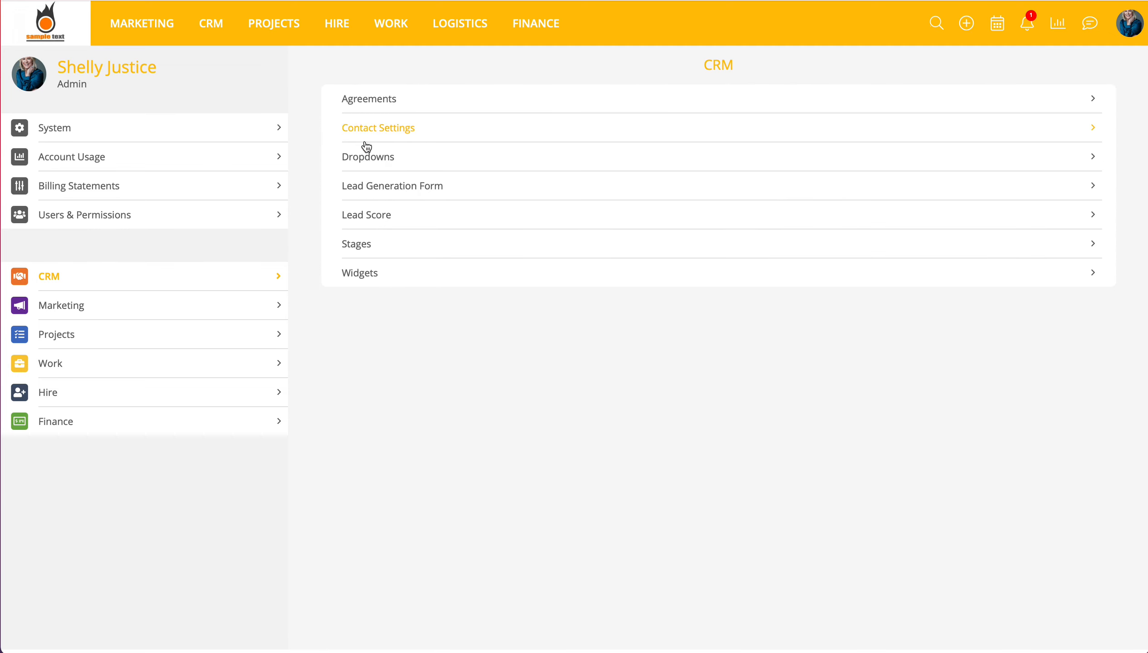
click(369, 190)
scroll(472, 349, down, 5)
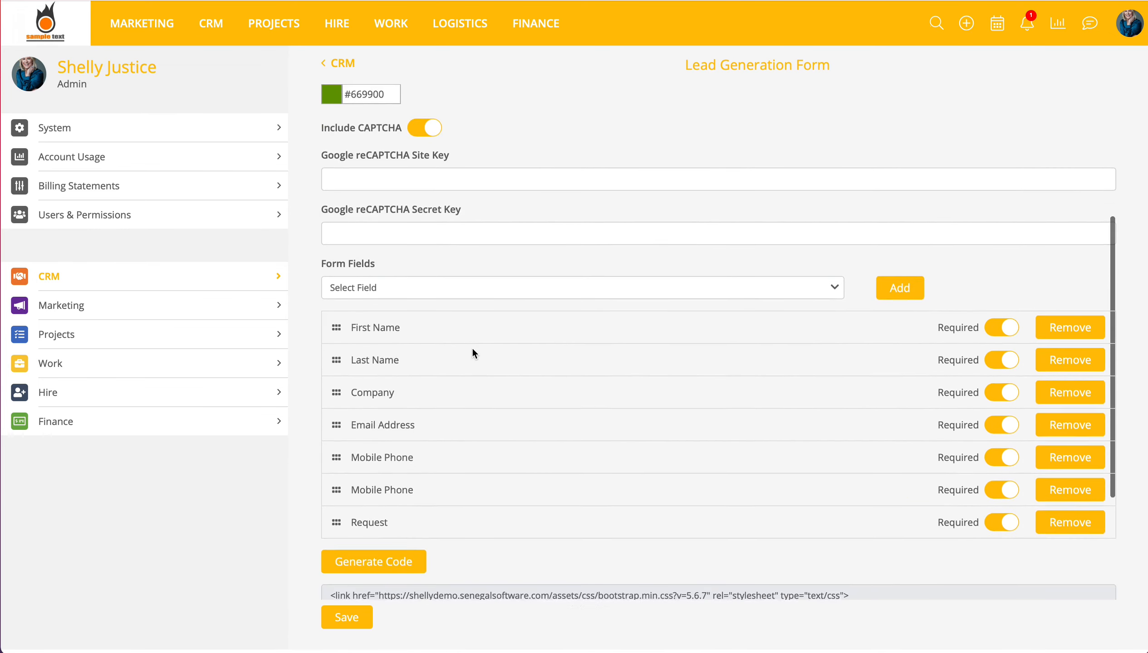
scroll(472, 348, down, 5)
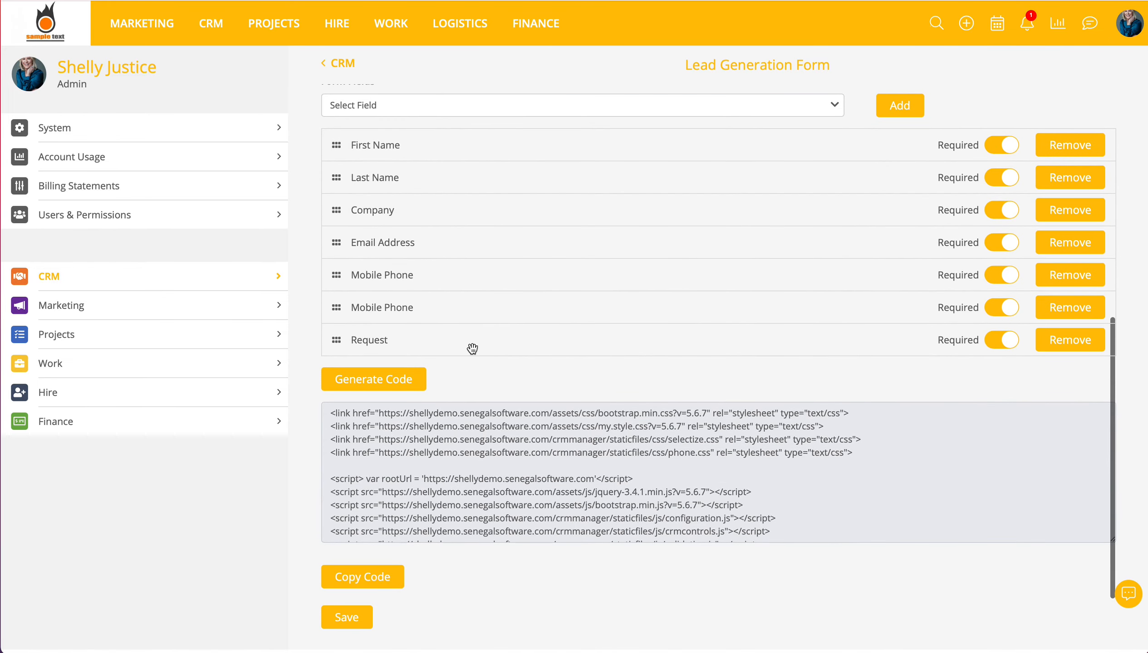
scroll(500, 322, up, 10)
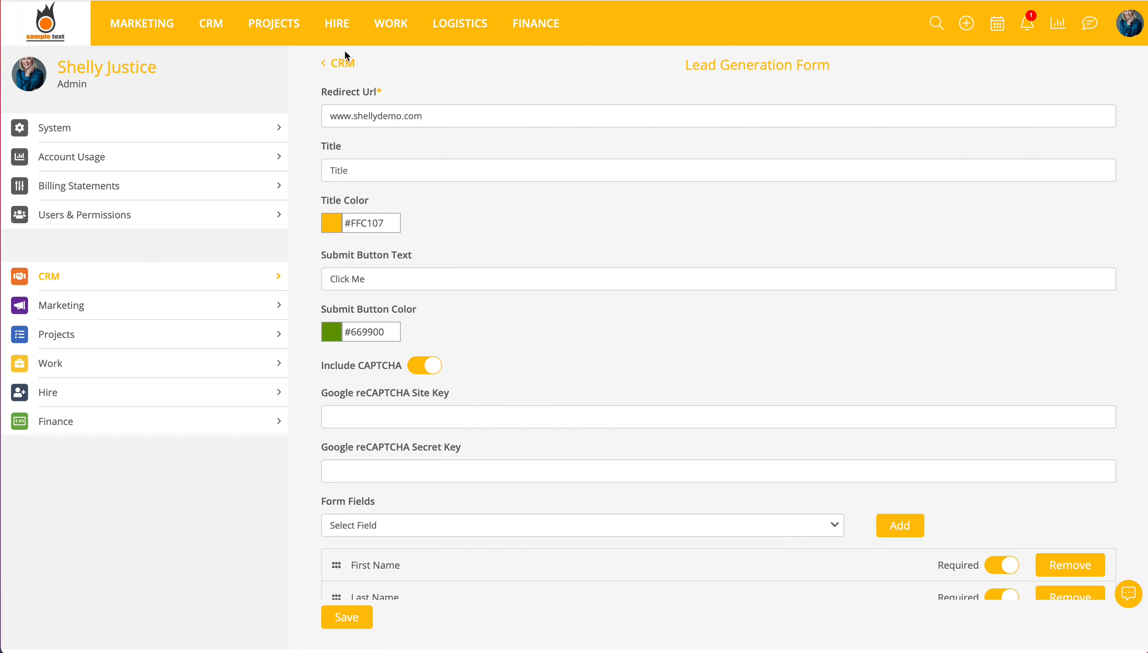
click(346, 64)
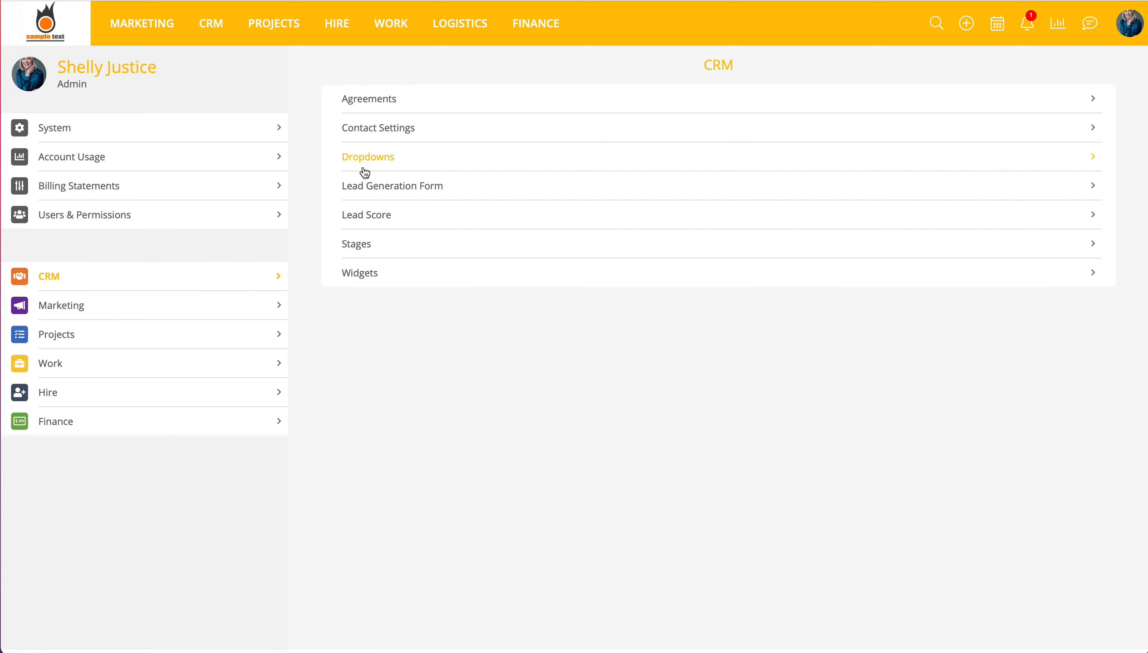
Review the Lead Score fields and the score assigned to the Account Manager field
click(367, 216)
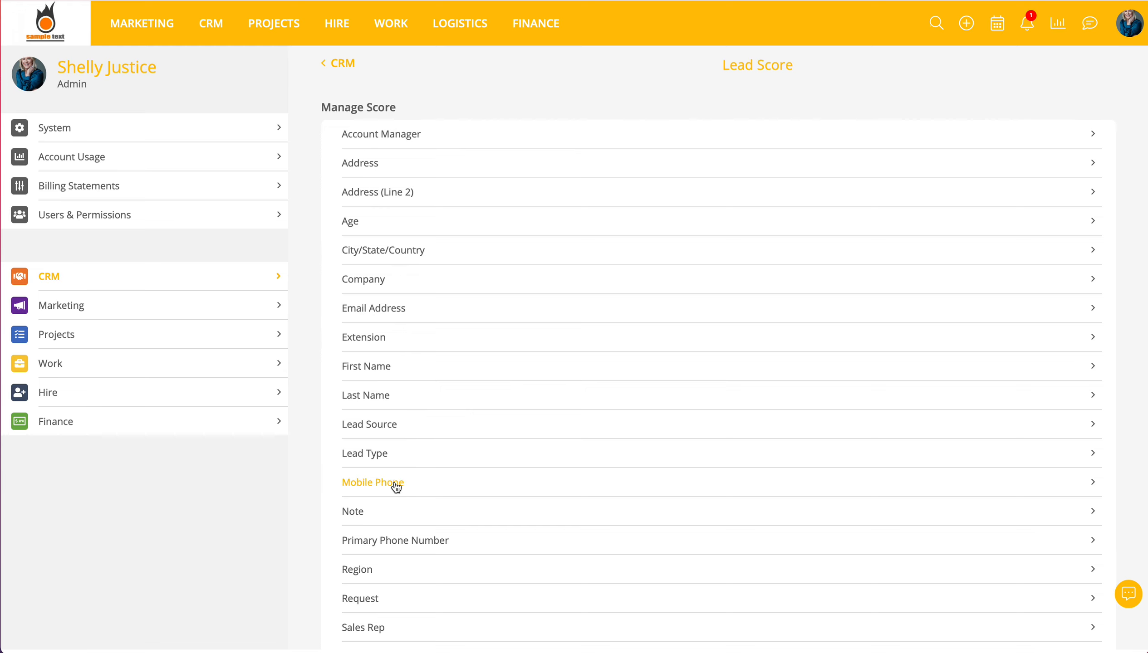
click(373, 139)
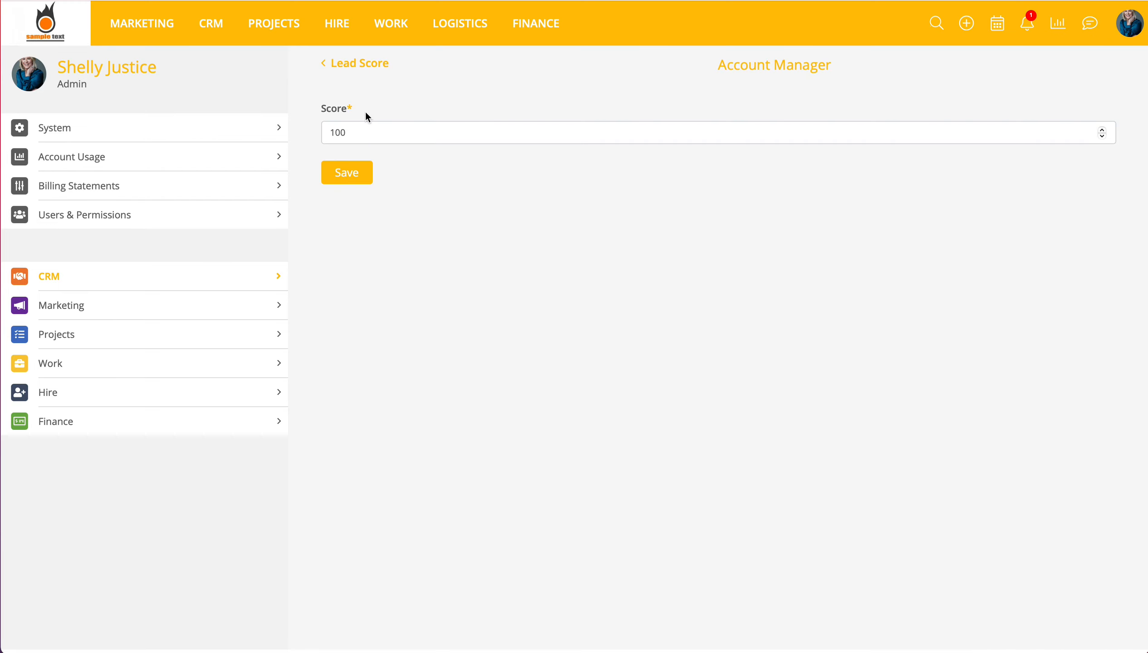
click(349, 68)
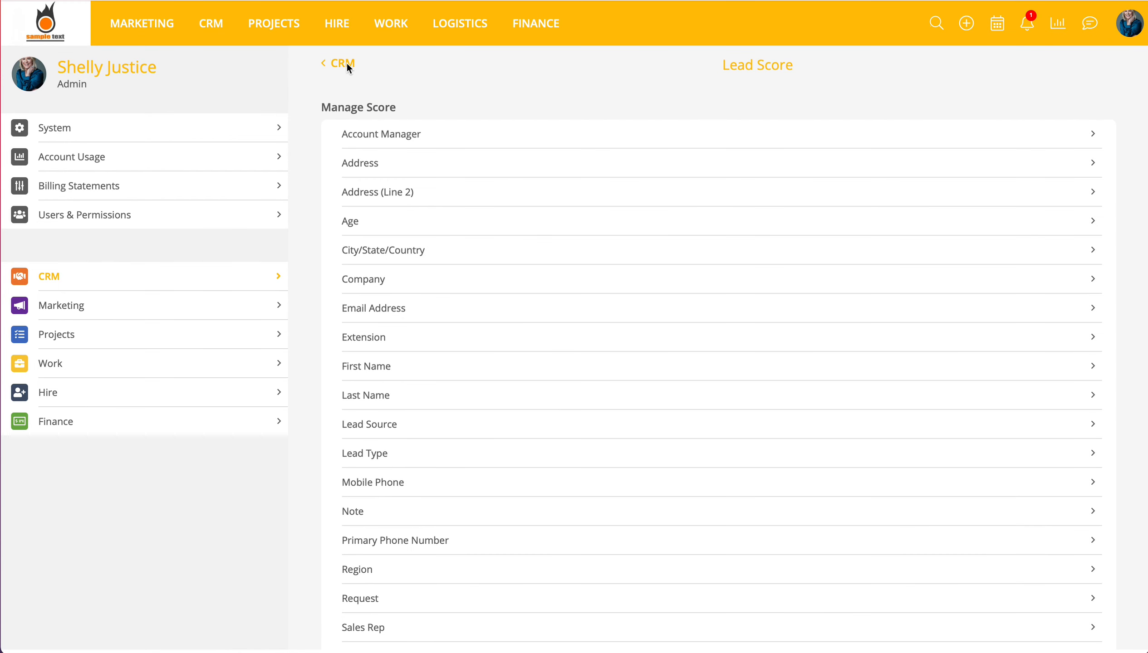
click(348, 67)
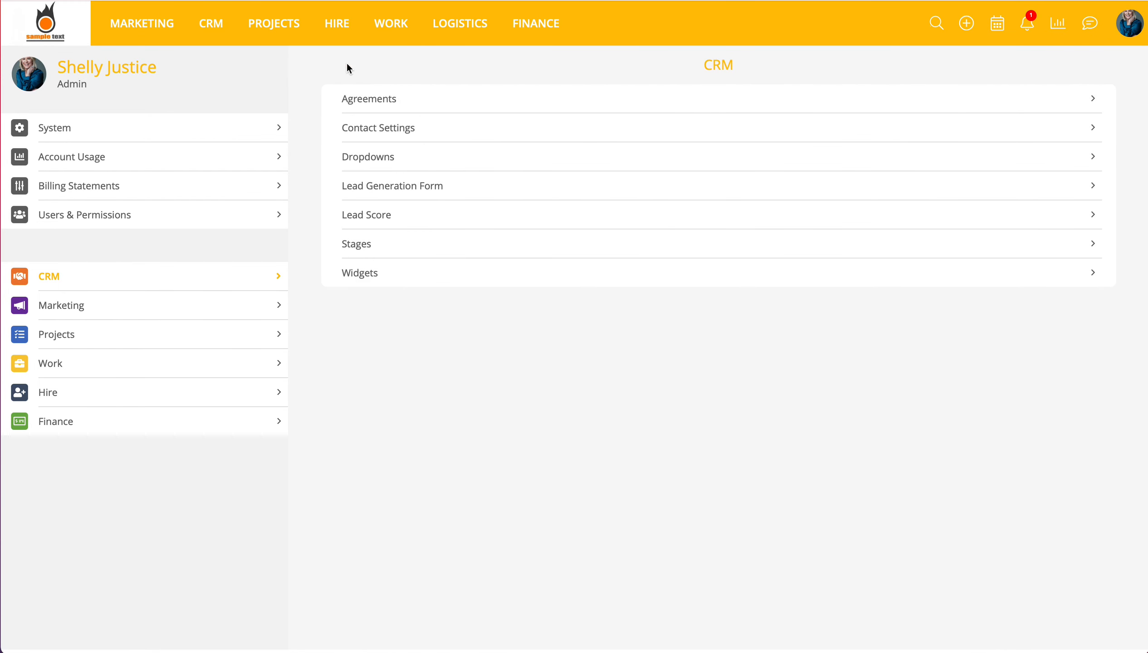
Review the CRM stage categories and the Leads widget's date range and department settings
click(359, 246)
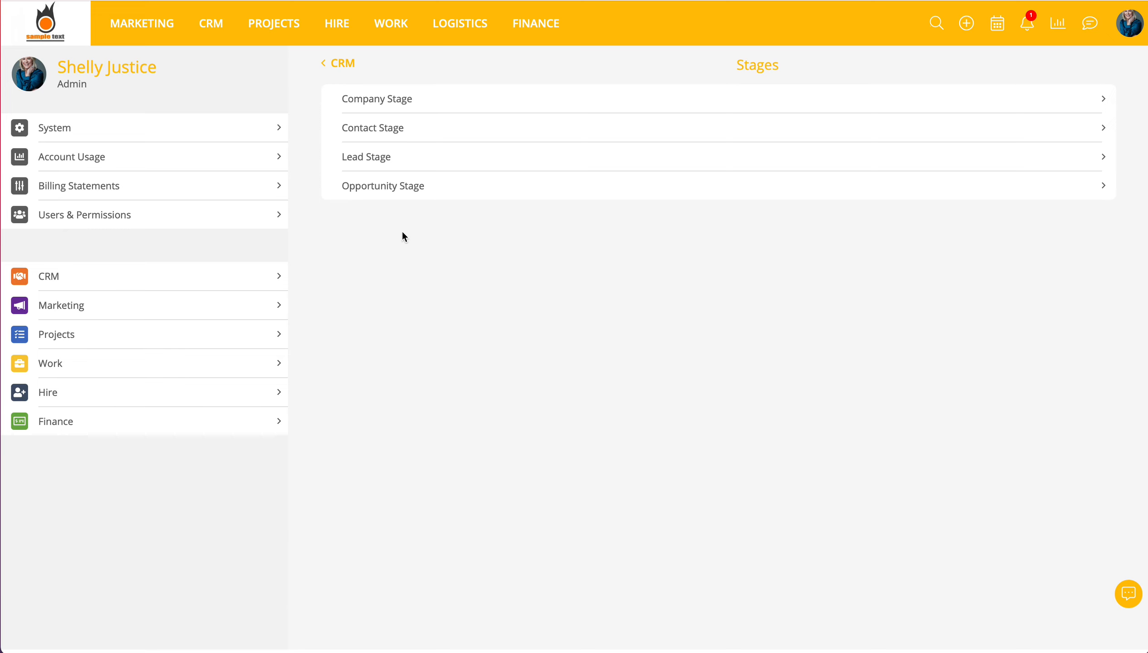
click(344, 65)
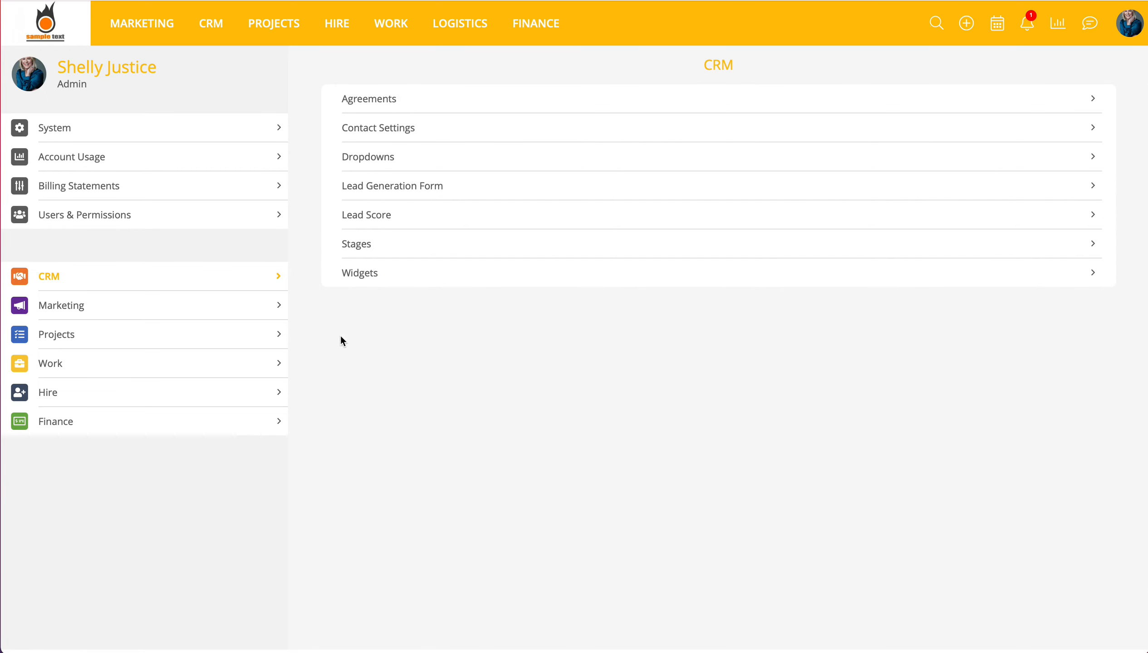
click(357, 275)
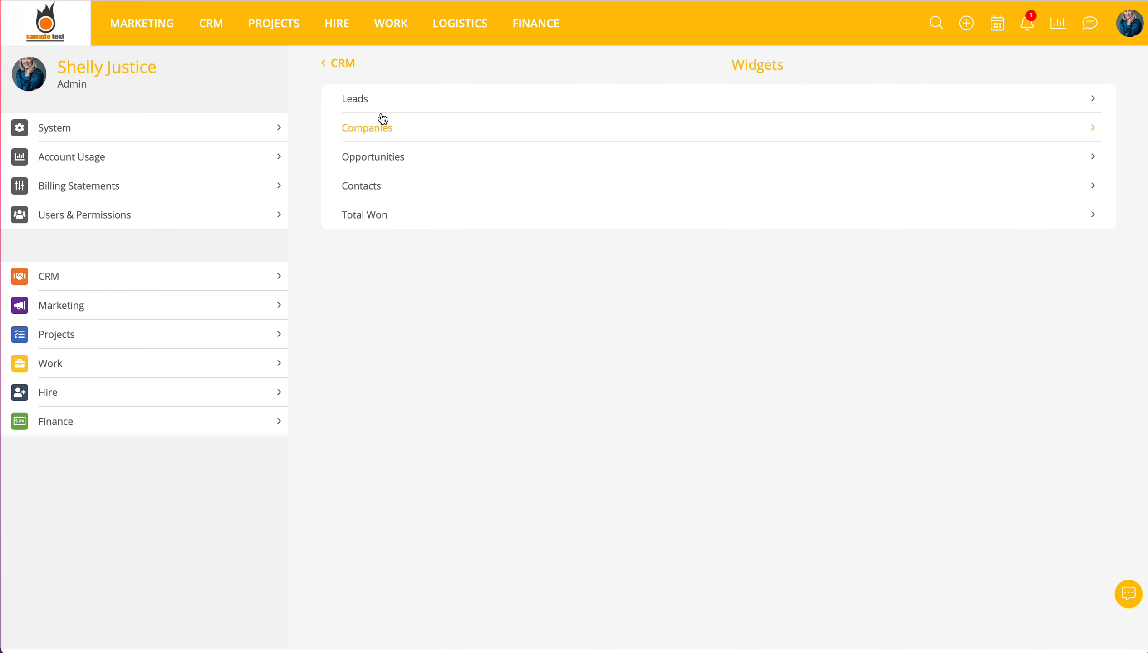
click(364, 100)
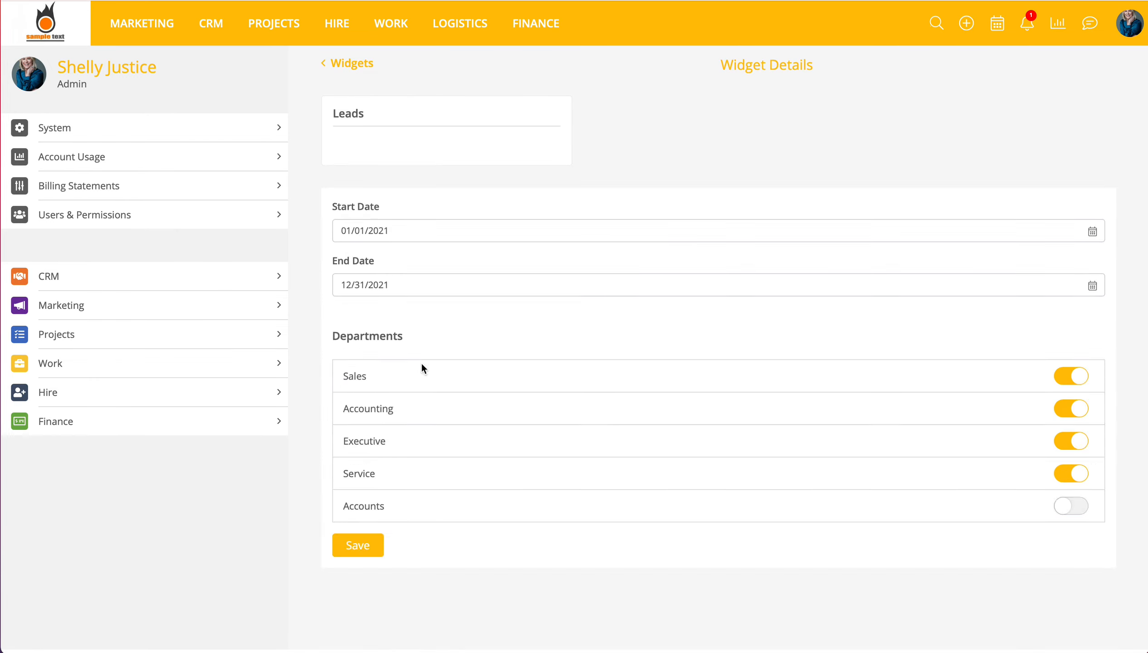
scroll(470, 506, down, 2)
scroll(469, 509, up, 2)
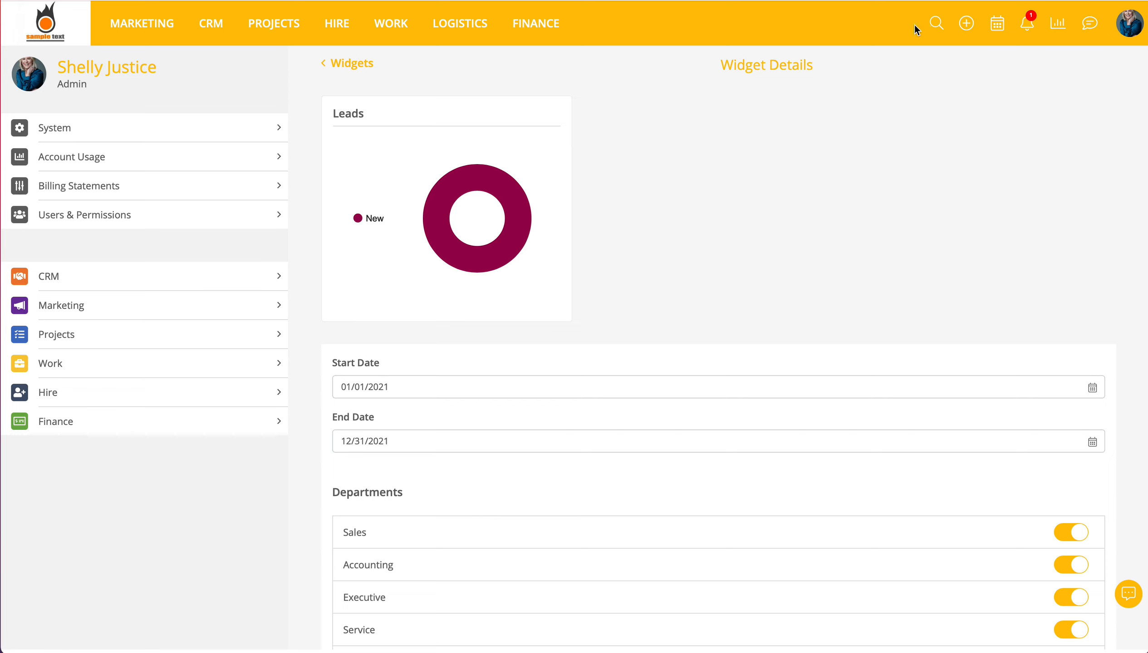
Open the list of workflows to review their modules and stages
click(1127, 26)
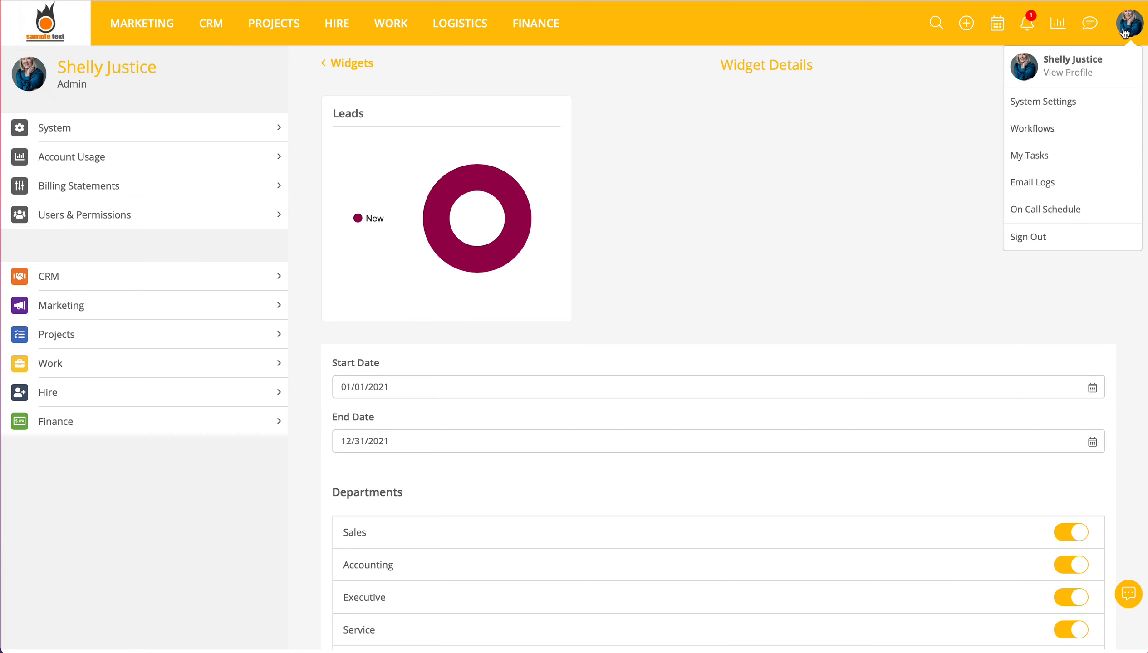
click(1037, 128)
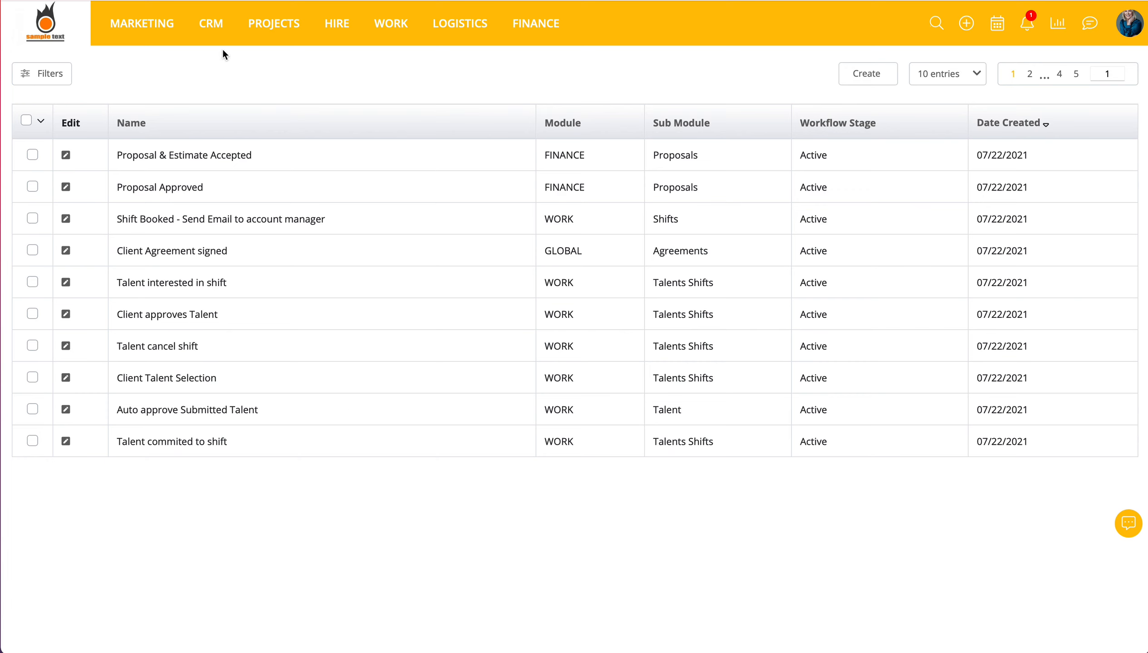
Open the leads list in the CRM module and check the available ways to add a lead
click(206, 25)
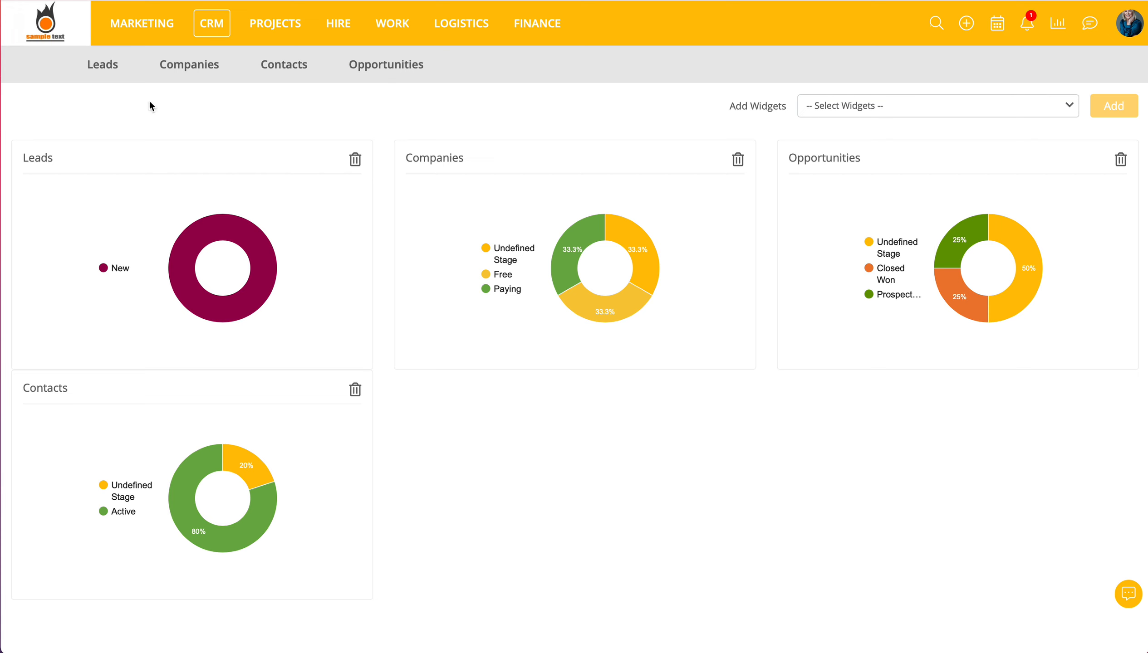
click(97, 69)
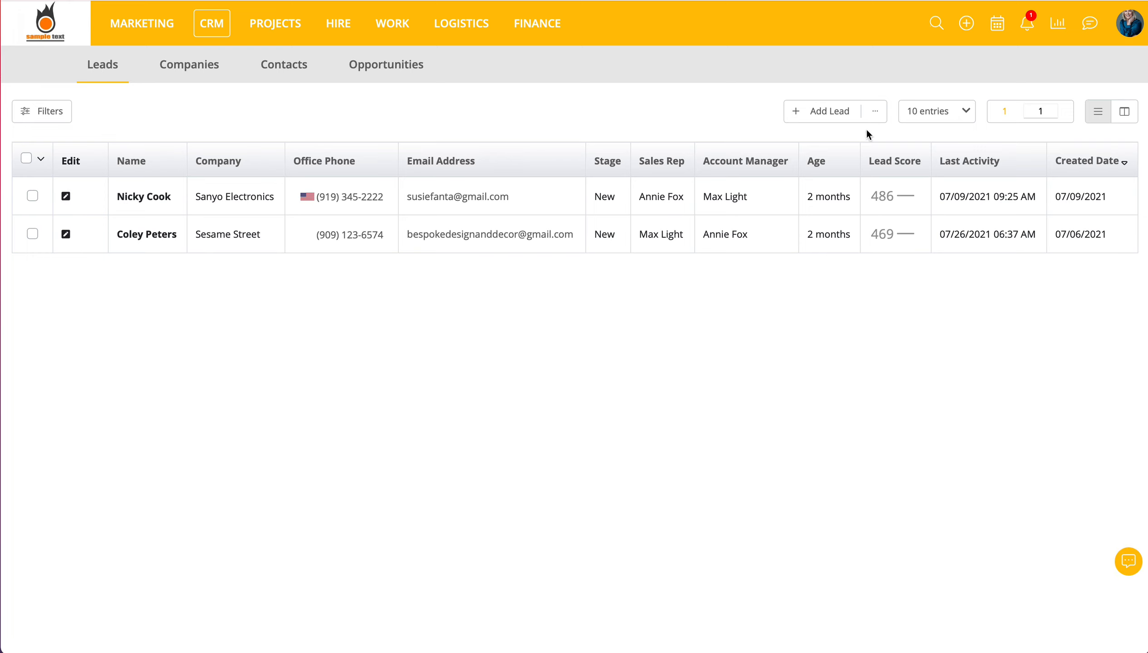
click(866, 114)
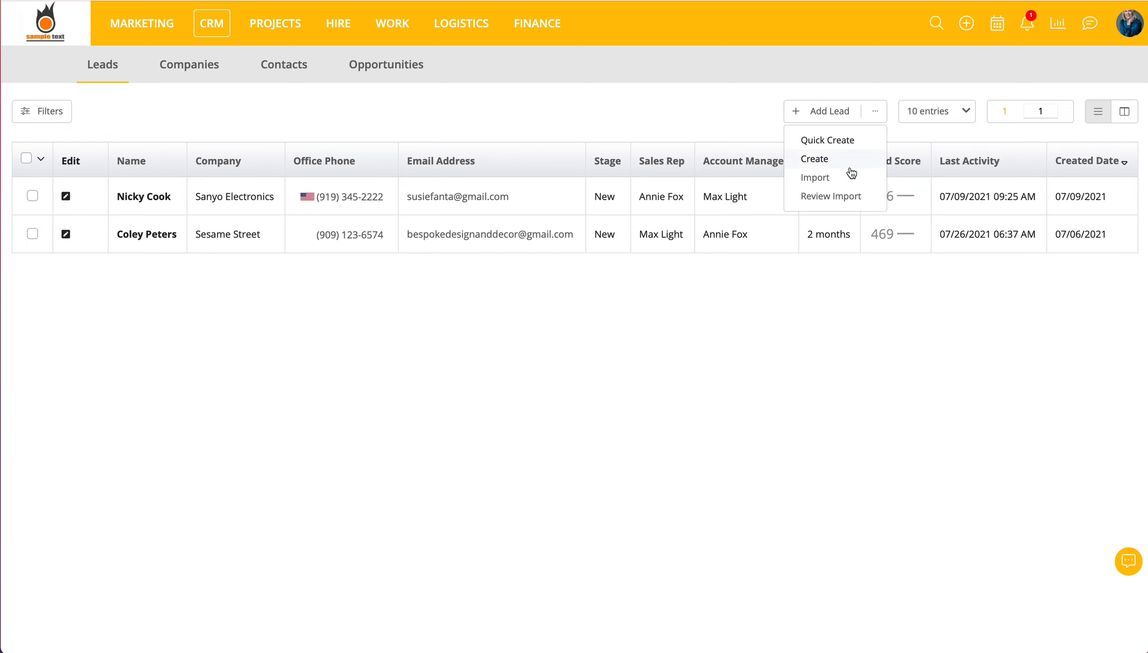
click(769, 324)
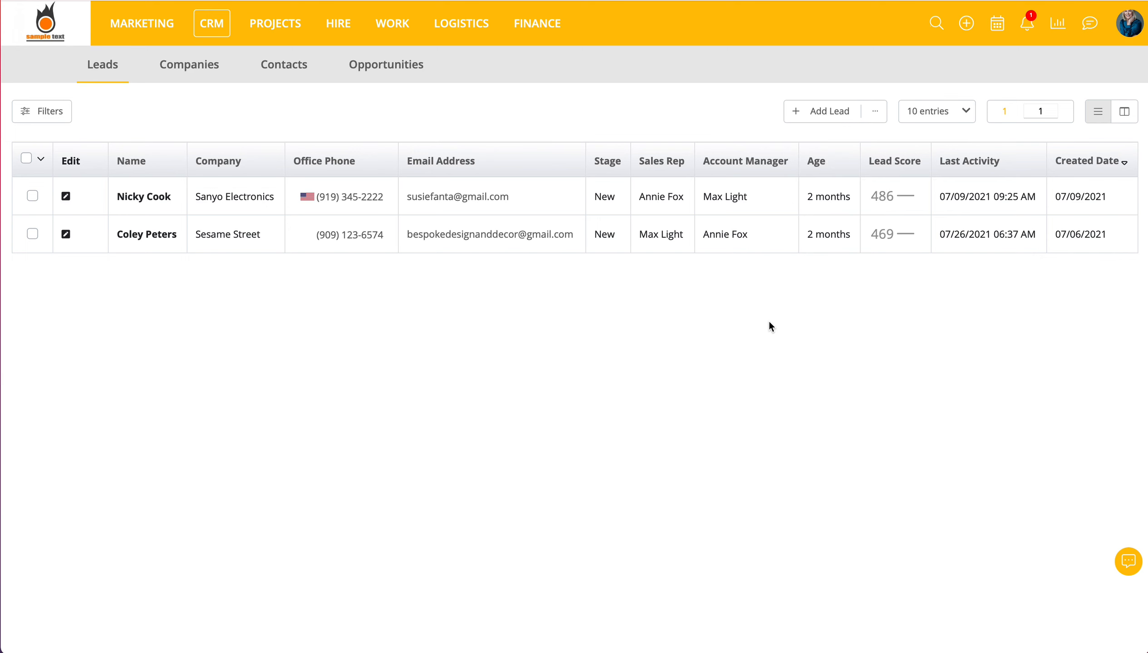
Examine the leads list's filter options and the bulk actions available for selected leads
click(51, 116)
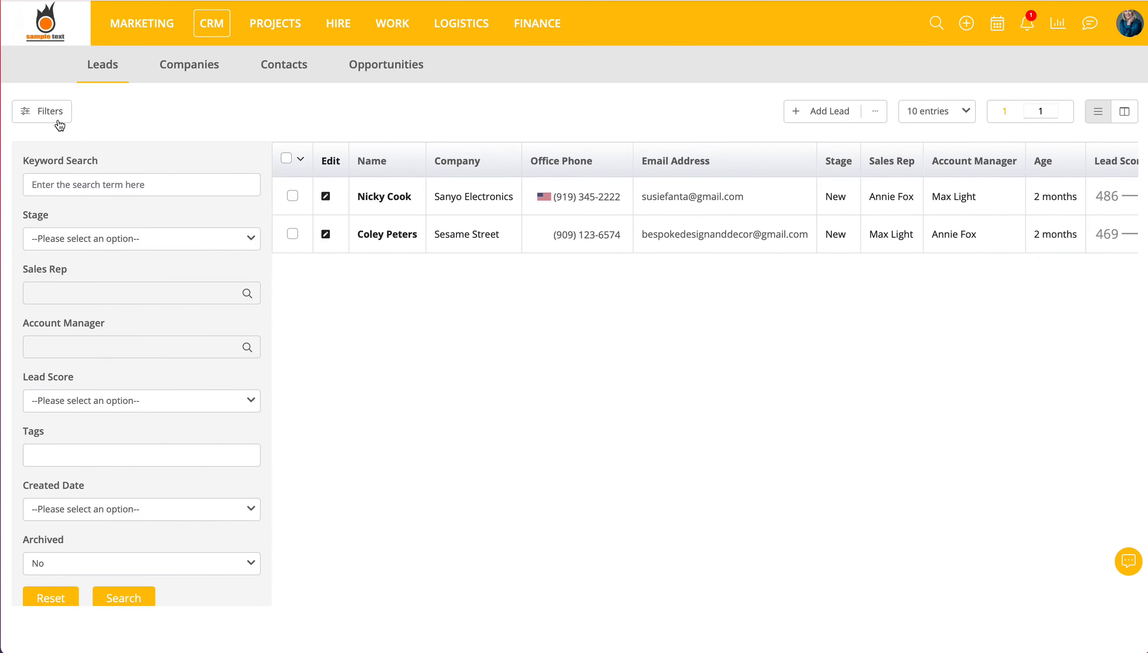
click(59, 122)
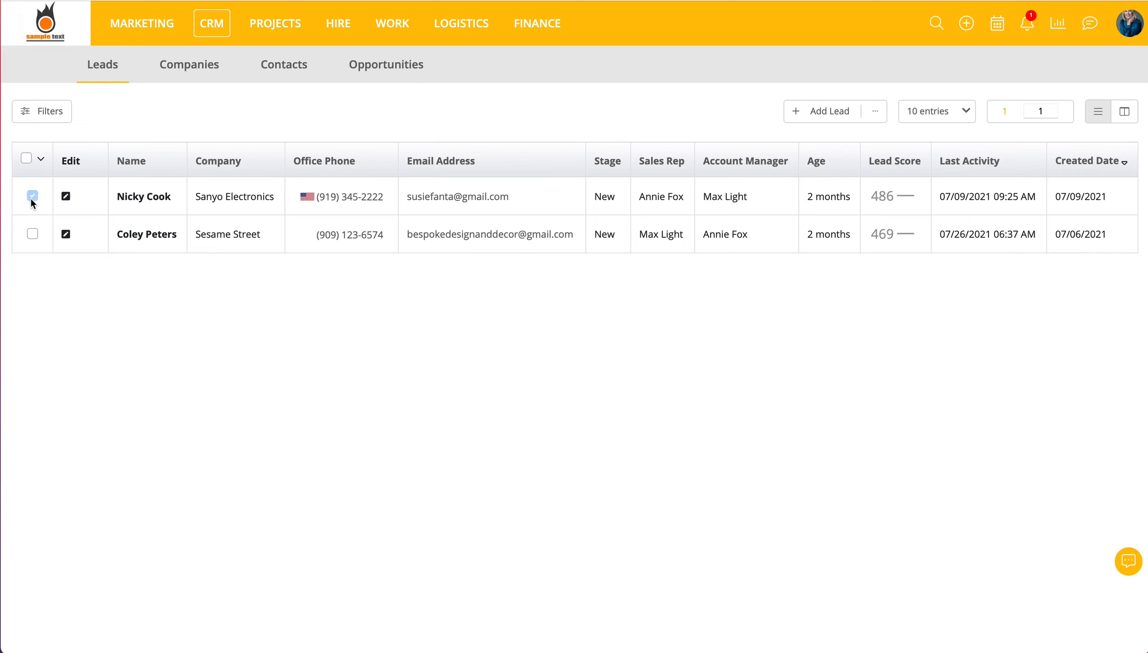
click(40, 161)
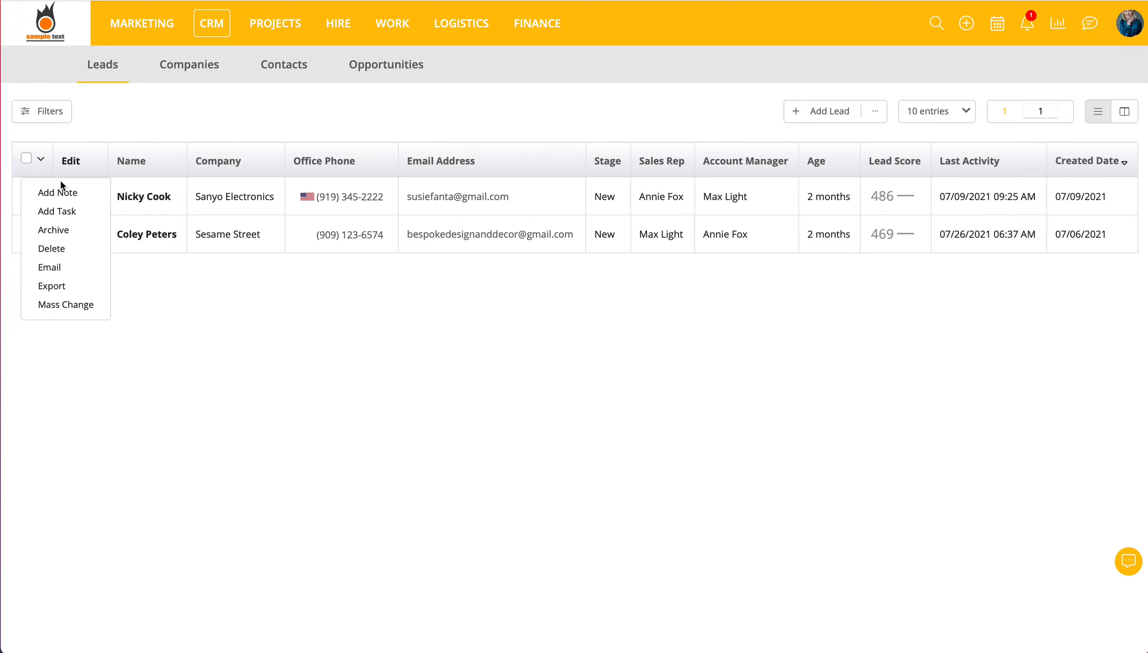
click(122, 104)
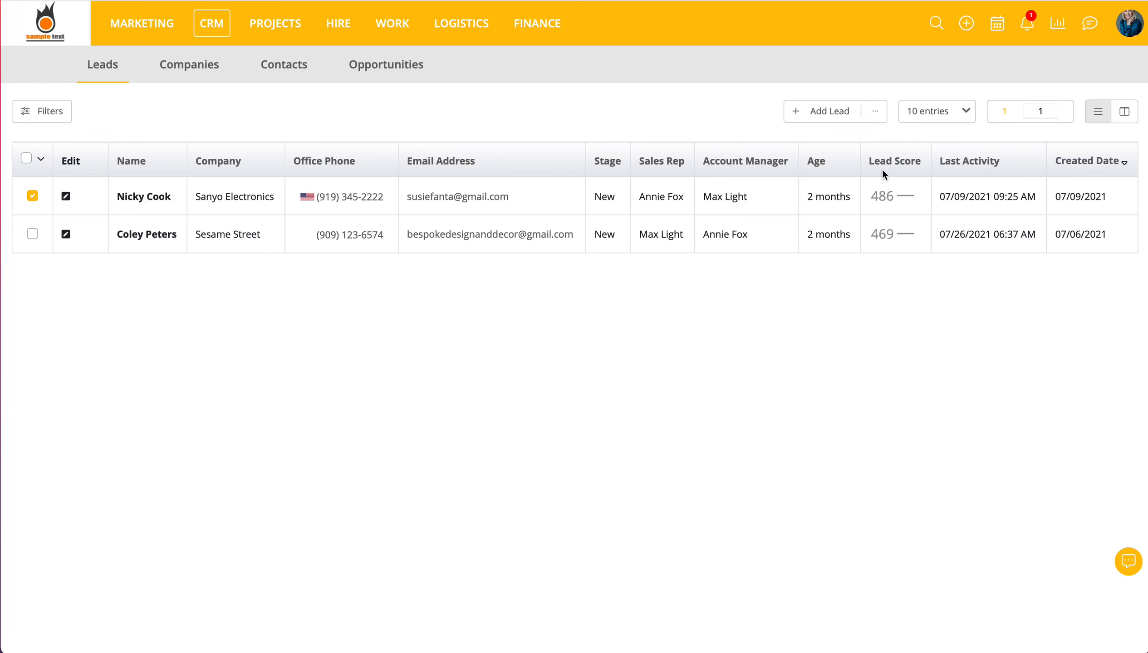
Show the leads as a stage board and move the Sanyo Electronics lead from New to Dead Lead
click(1124, 112)
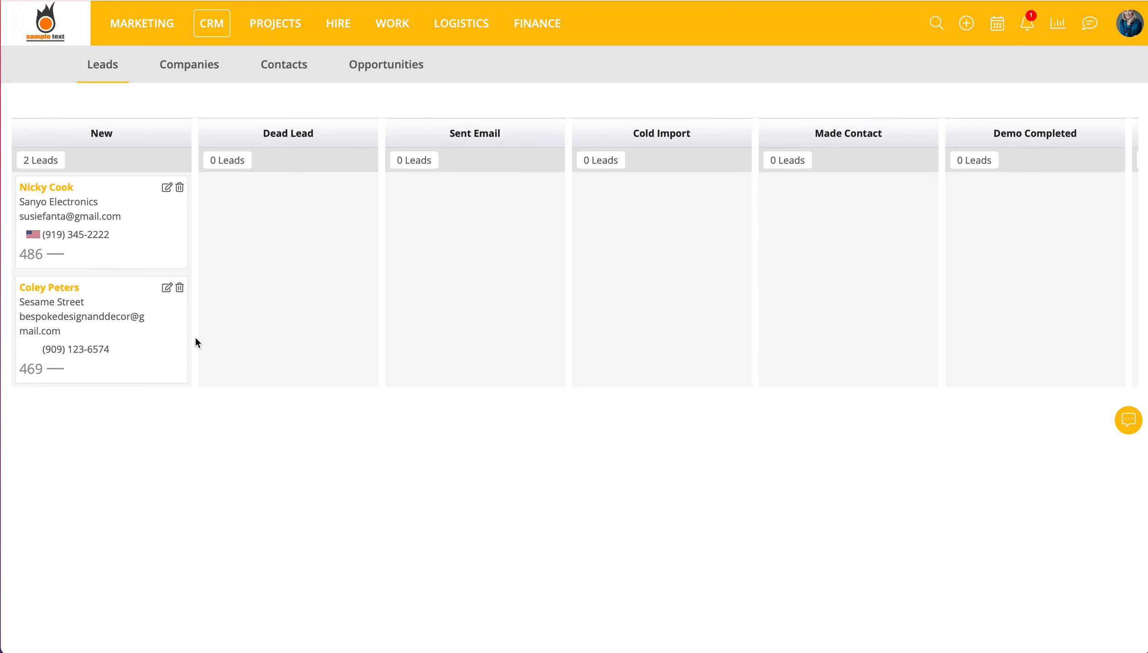
drag(72, 217, 261, 283)
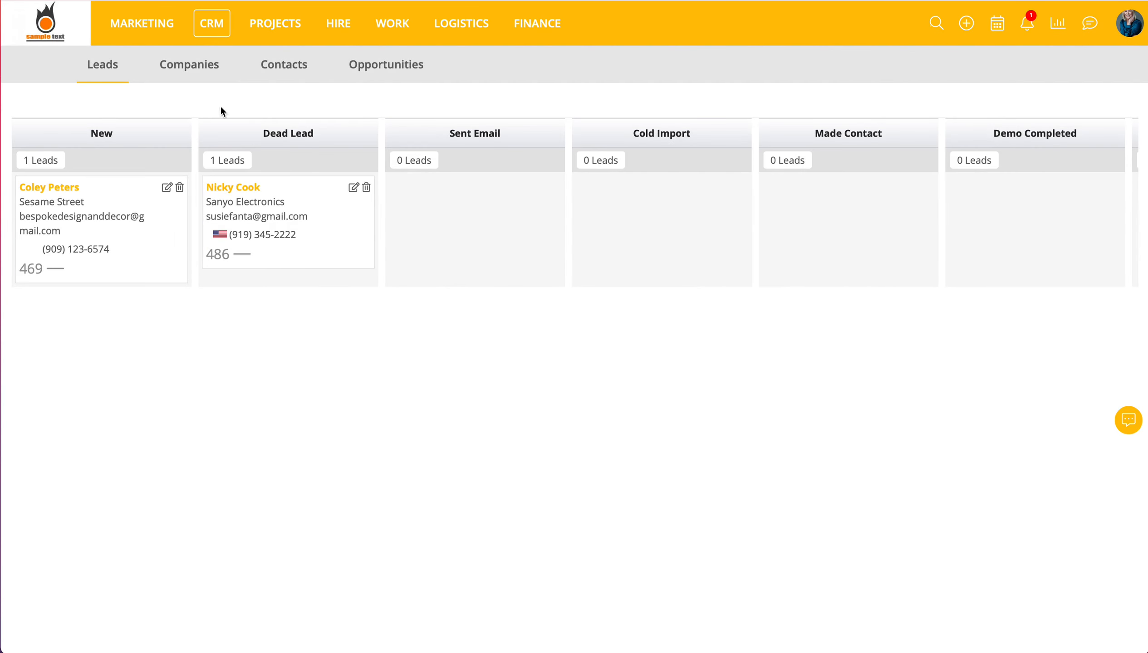
Open the John Deere Tractors record from the companies list and view its opportunities
click(193, 65)
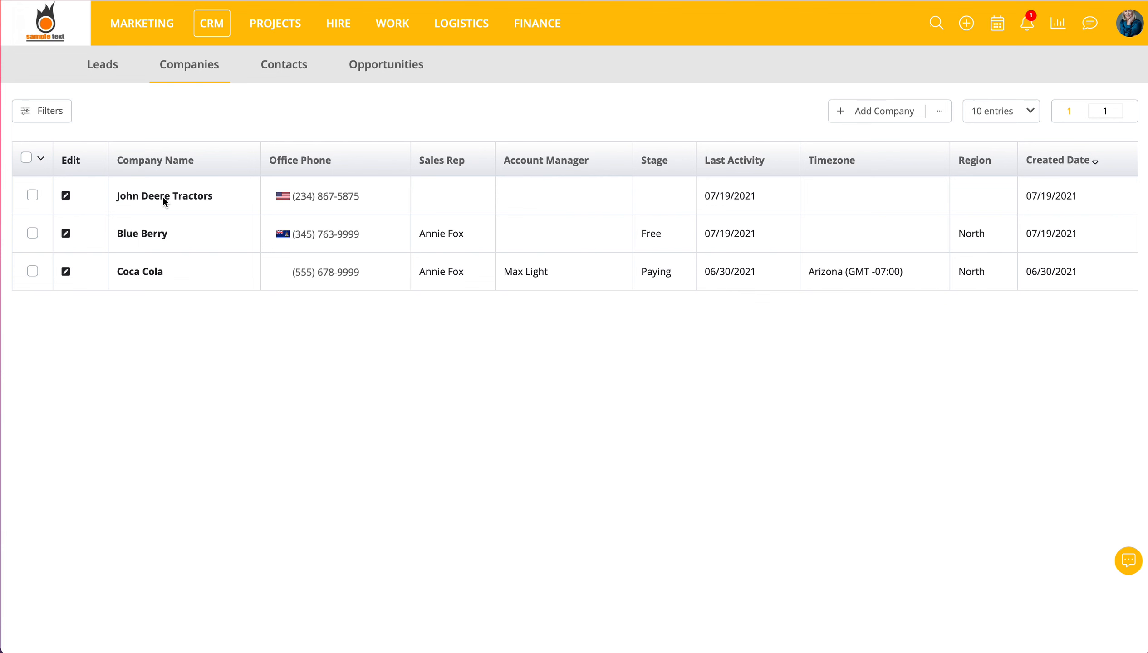
click(165, 202)
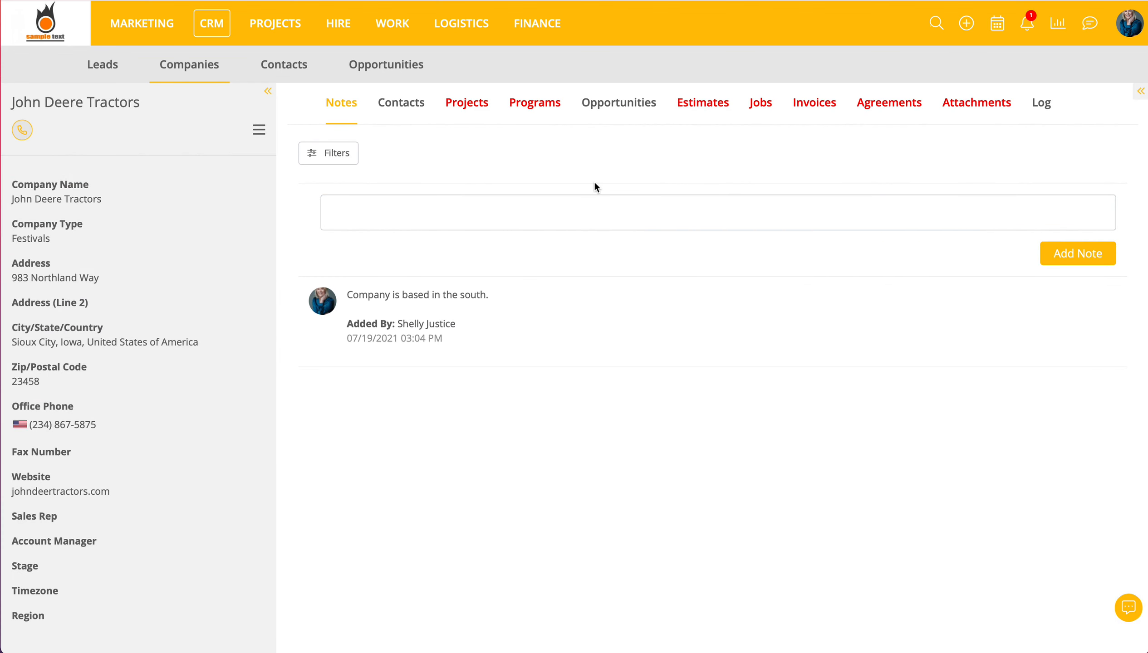
click(624, 106)
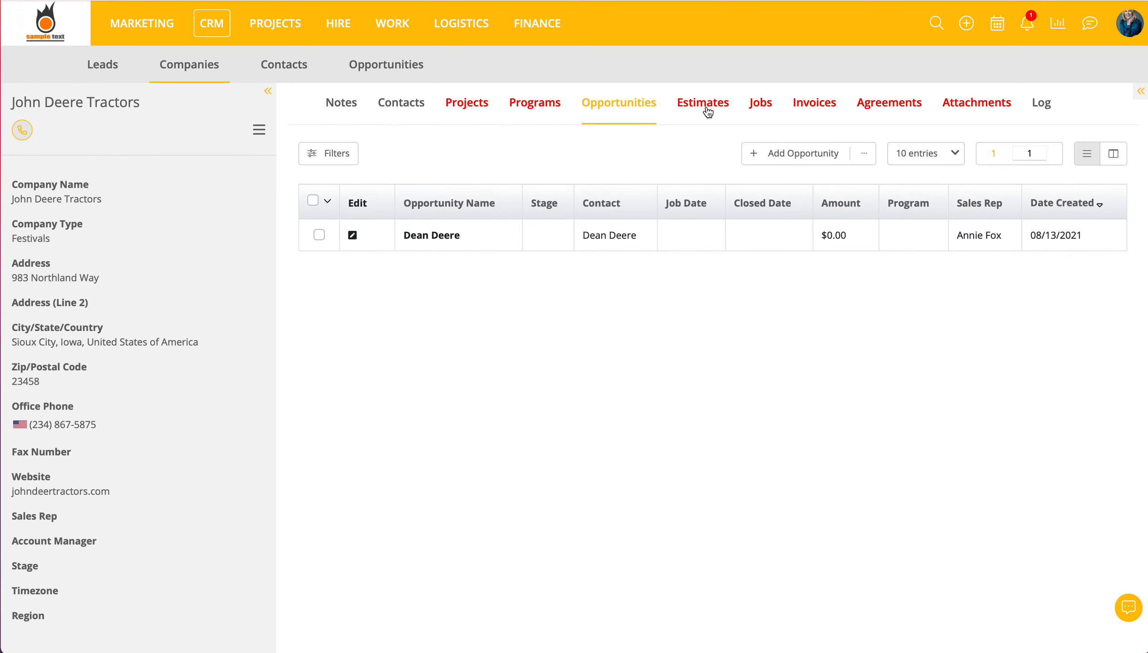
Open the record of the contact linked to John Deere Tractors and review its details and available record actions
click(408, 107)
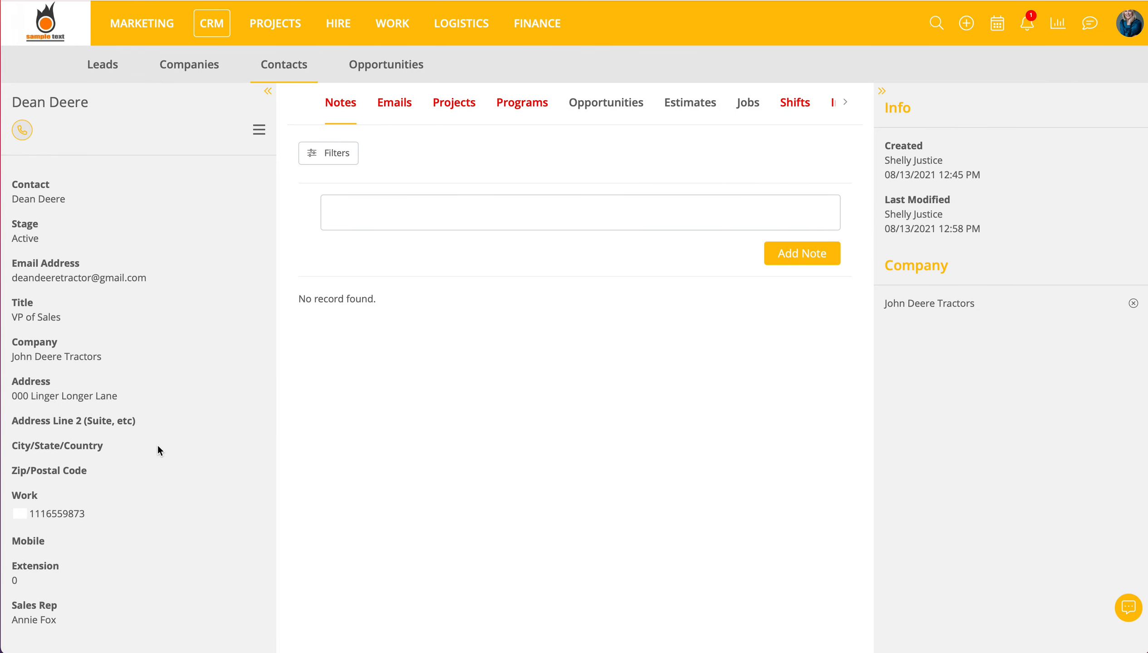
scroll(158, 448, down, 5)
scroll(159, 449, up, 5)
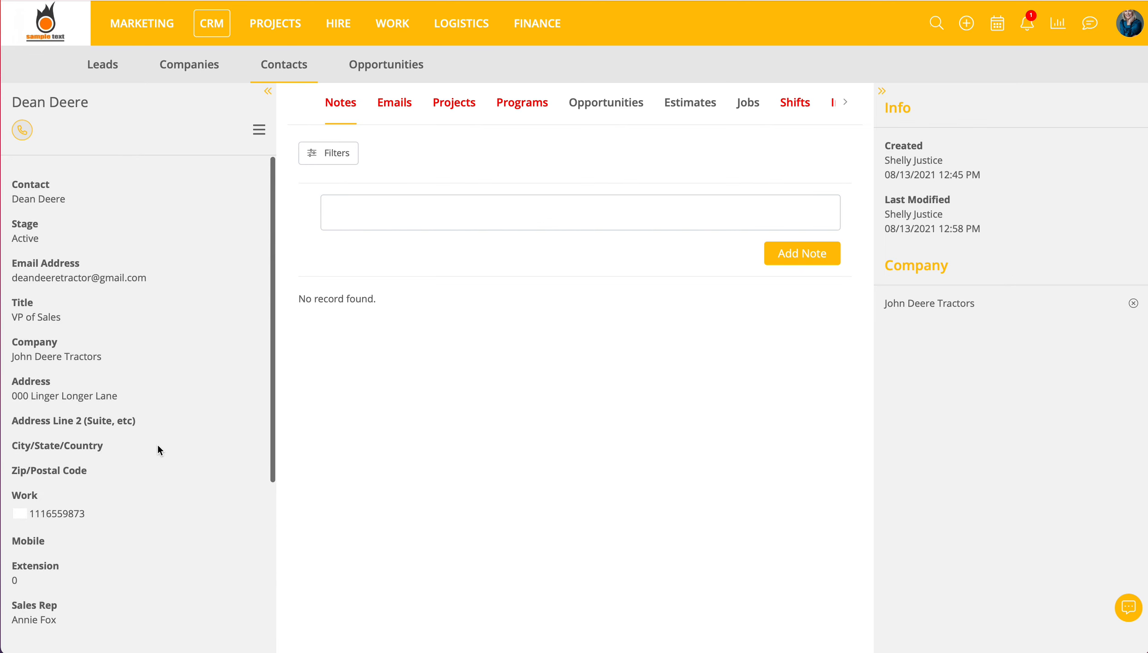
click(259, 130)
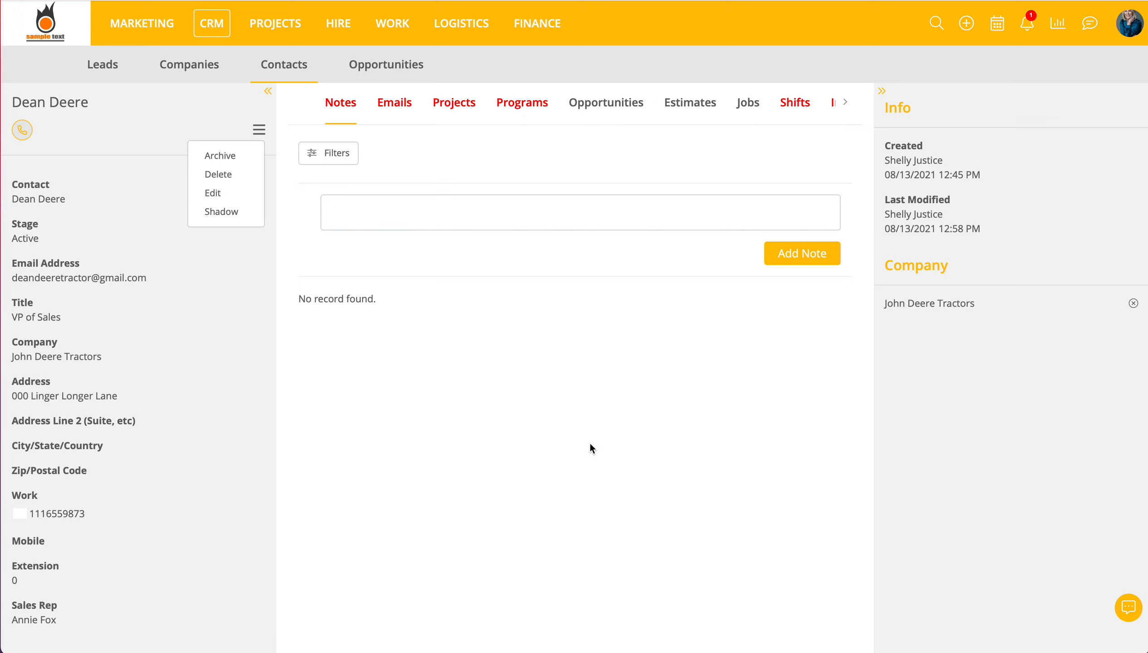
Collapse the contact's Info and Company details and view the contact's jobs, checking the record actions for the Shadow option
click(882, 92)
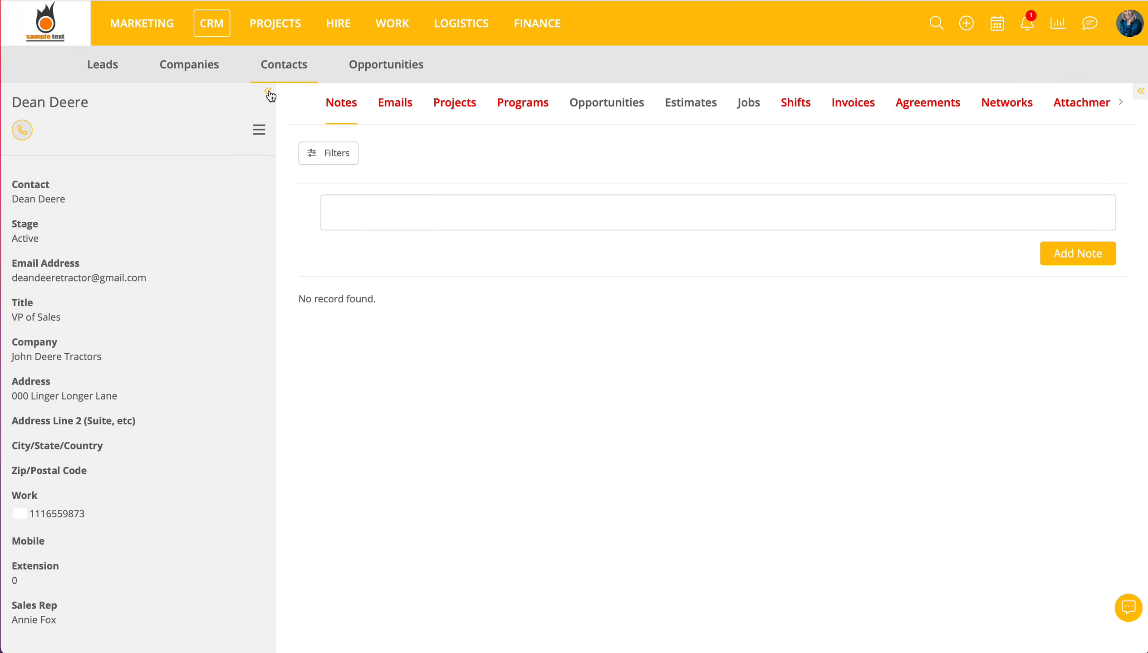
click(746, 108)
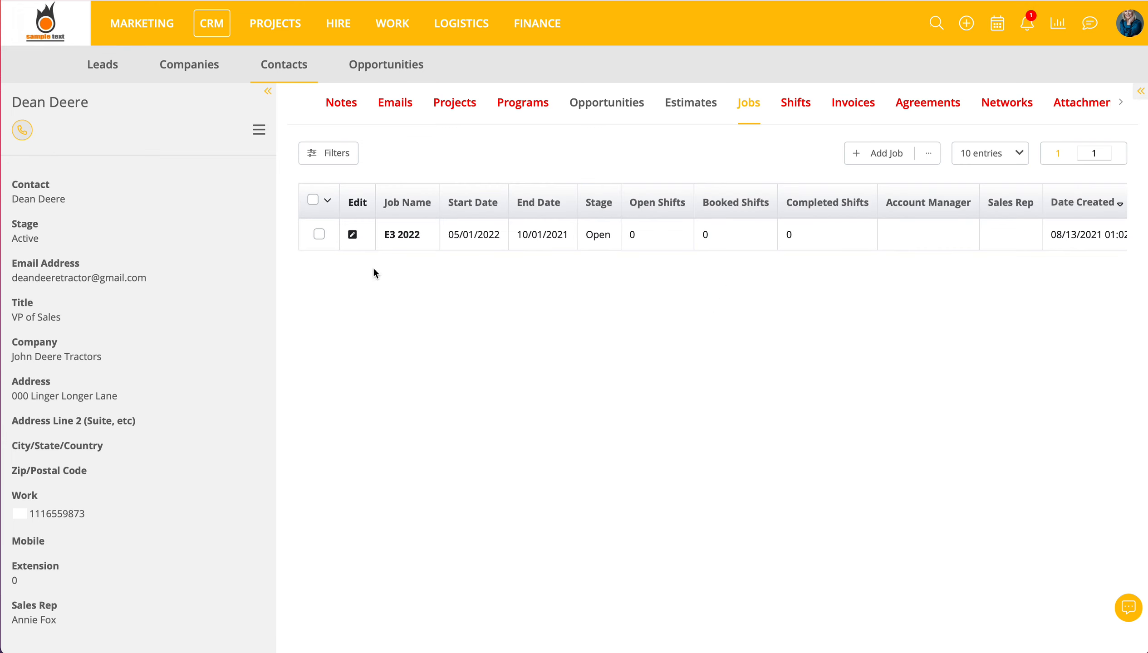
click(257, 136)
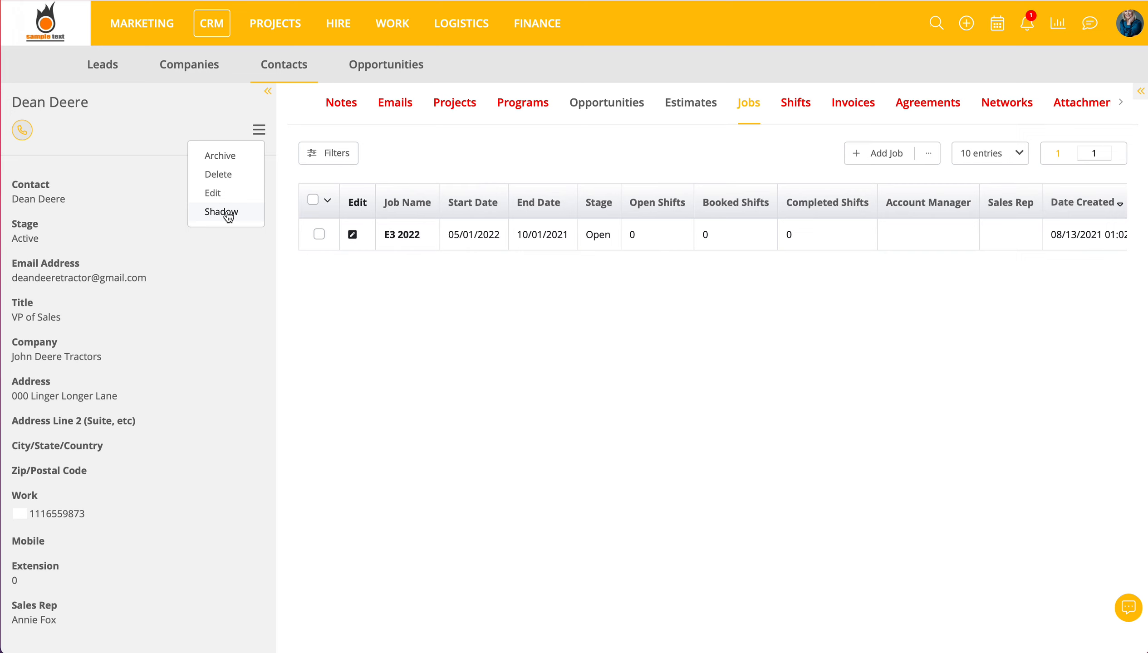
Open the CRM opportunities list and show it as a board grouped by stage
click(382, 66)
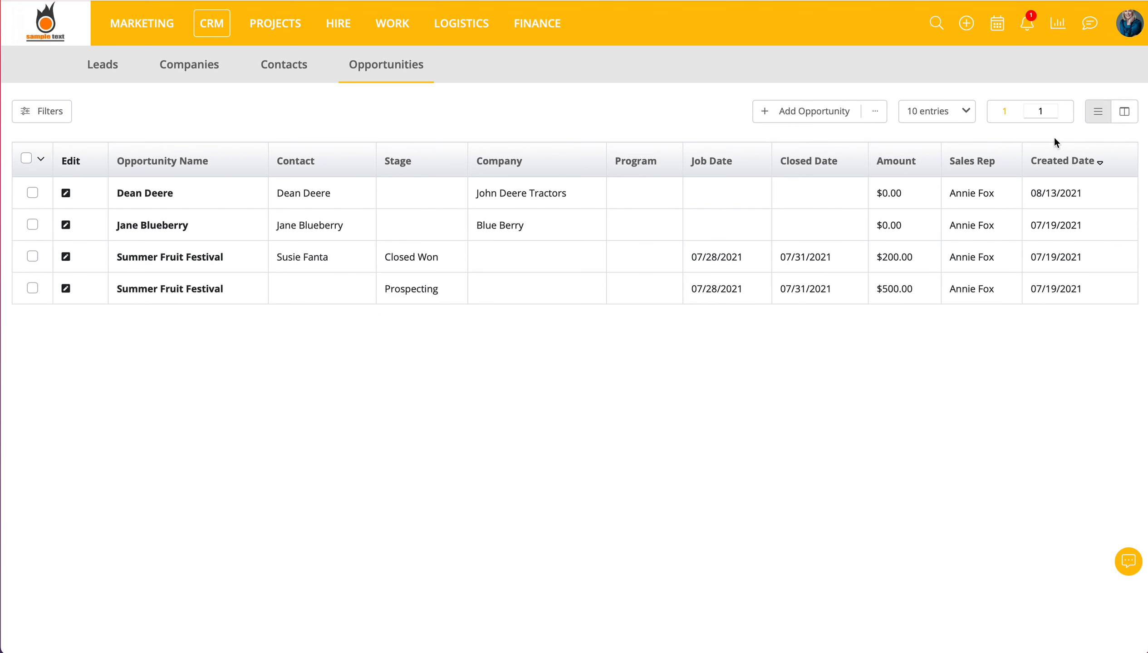
click(1124, 117)
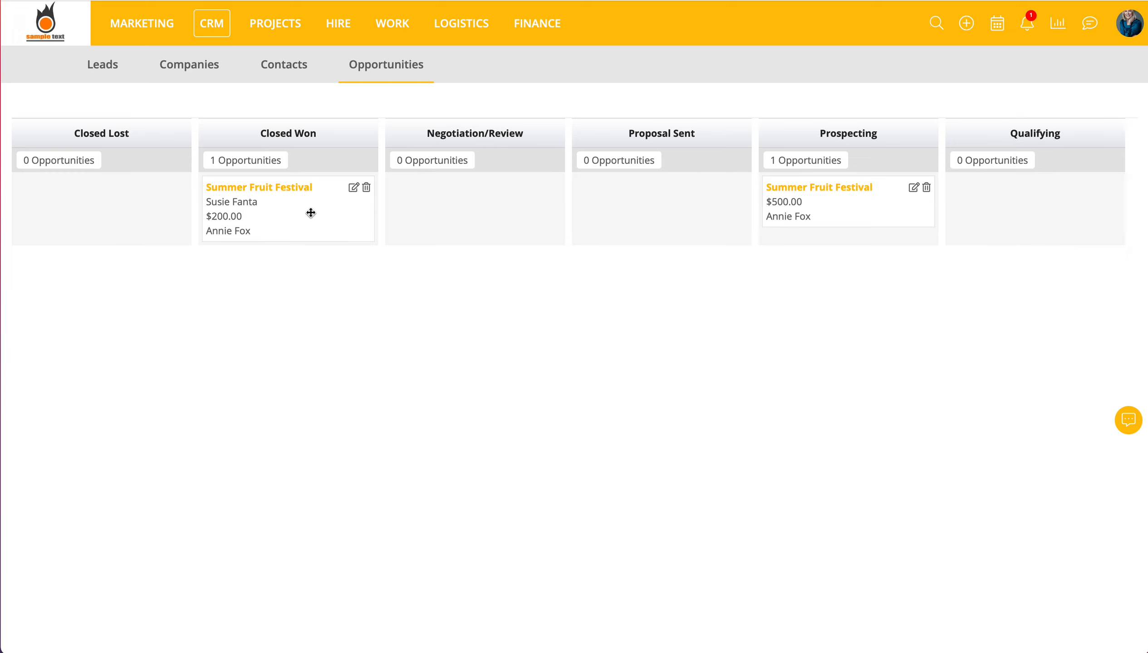
mouse_move(311, 213)
mouse_down()
mouse_move(456, 227)
mouse_move(305, 228)
mouse_up()
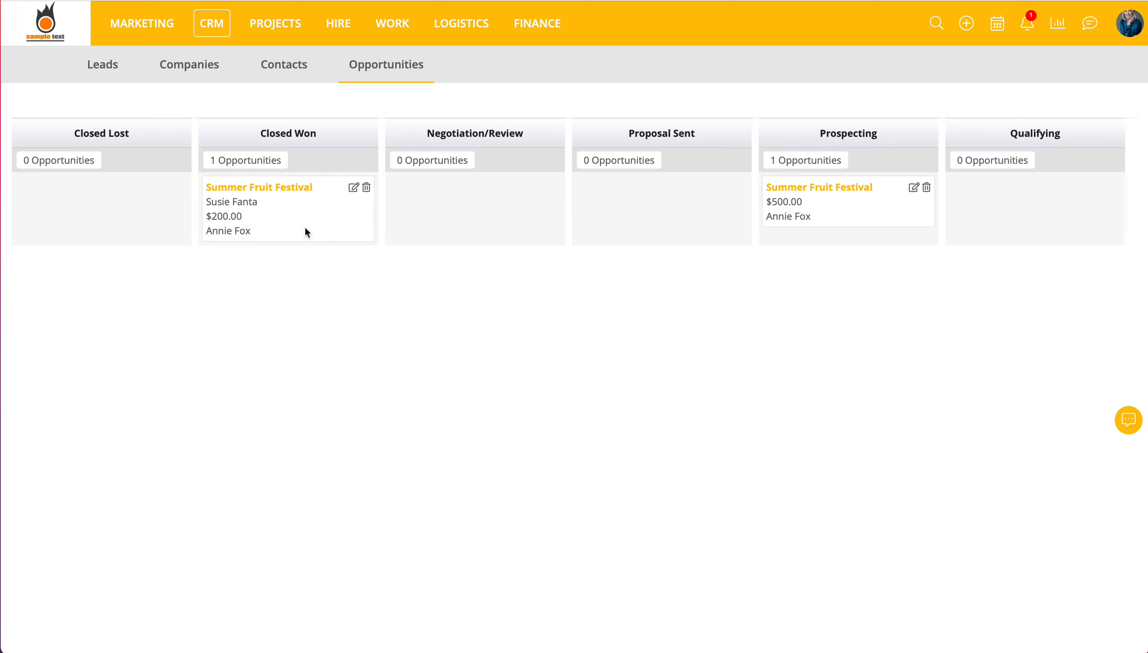